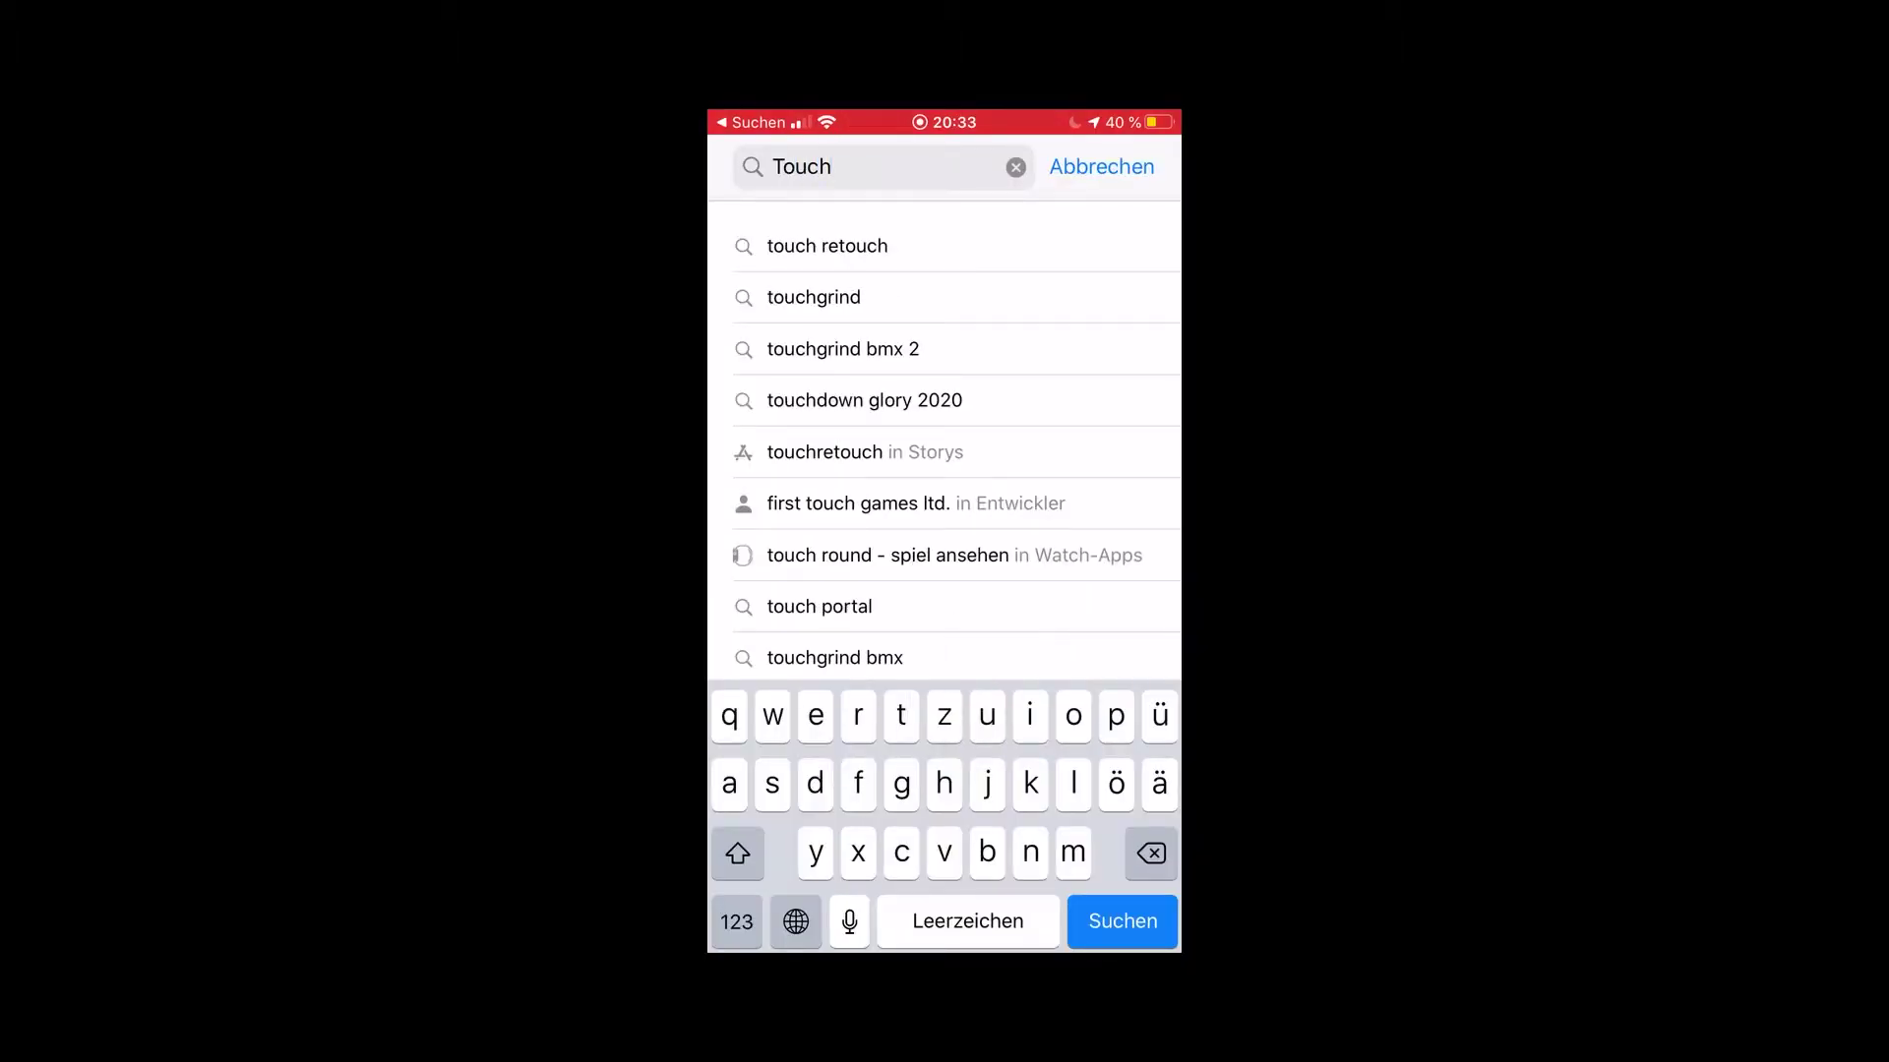
Step: Search the iOS App Store for 'touch osc'
text( osc)
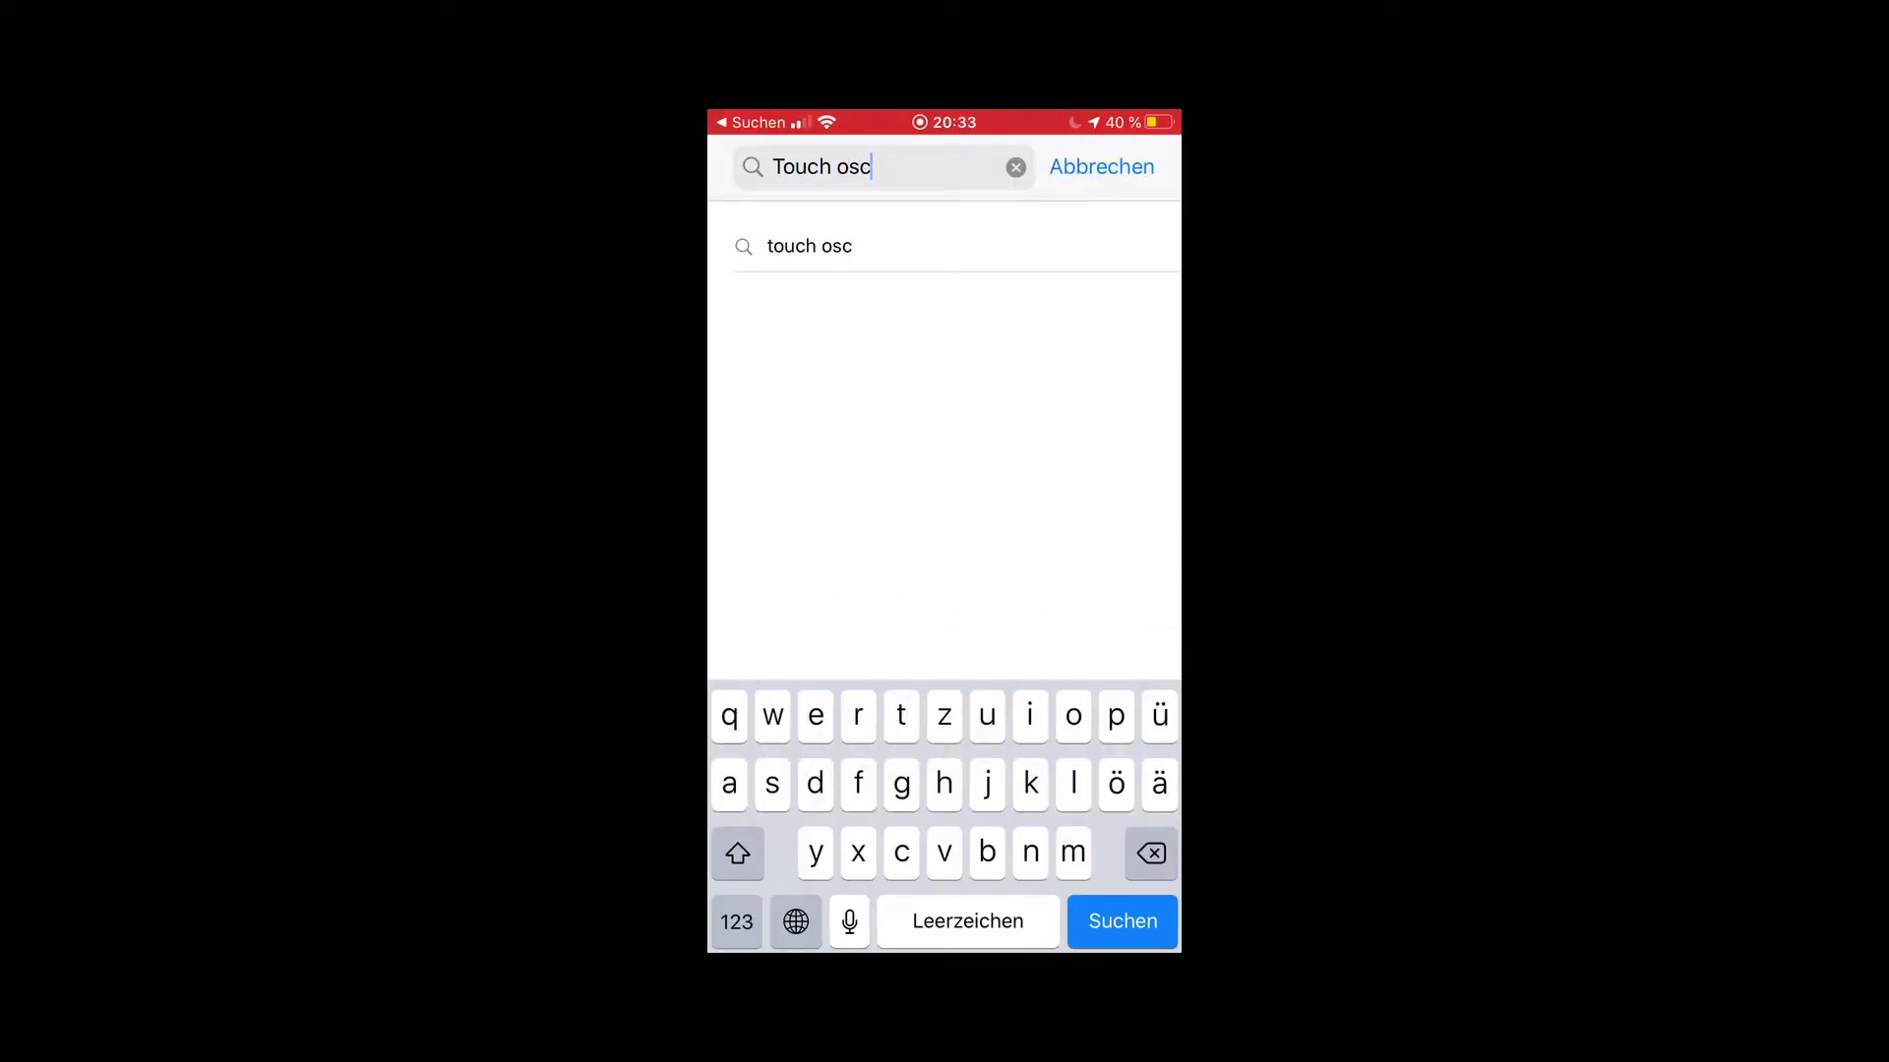
click(828, 241)
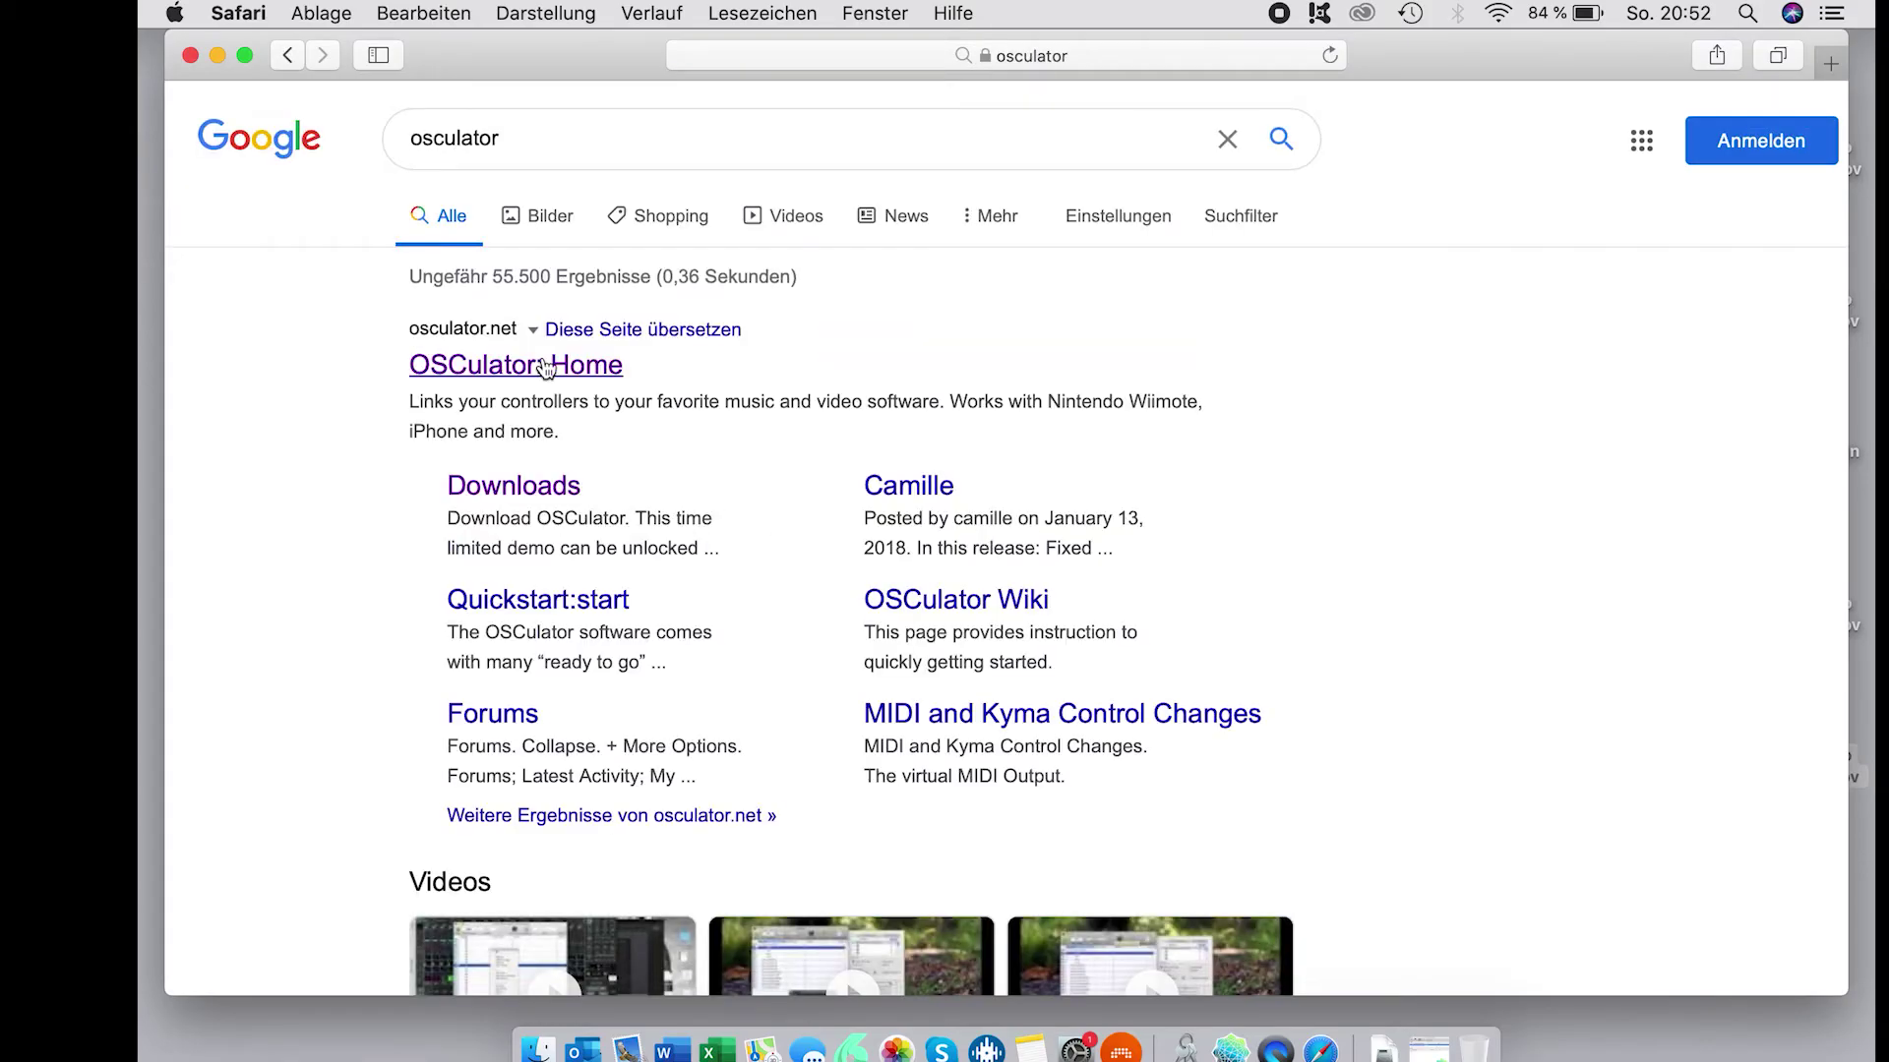
Step: Open the OSCulator home page from the Google results
click(546, 367)
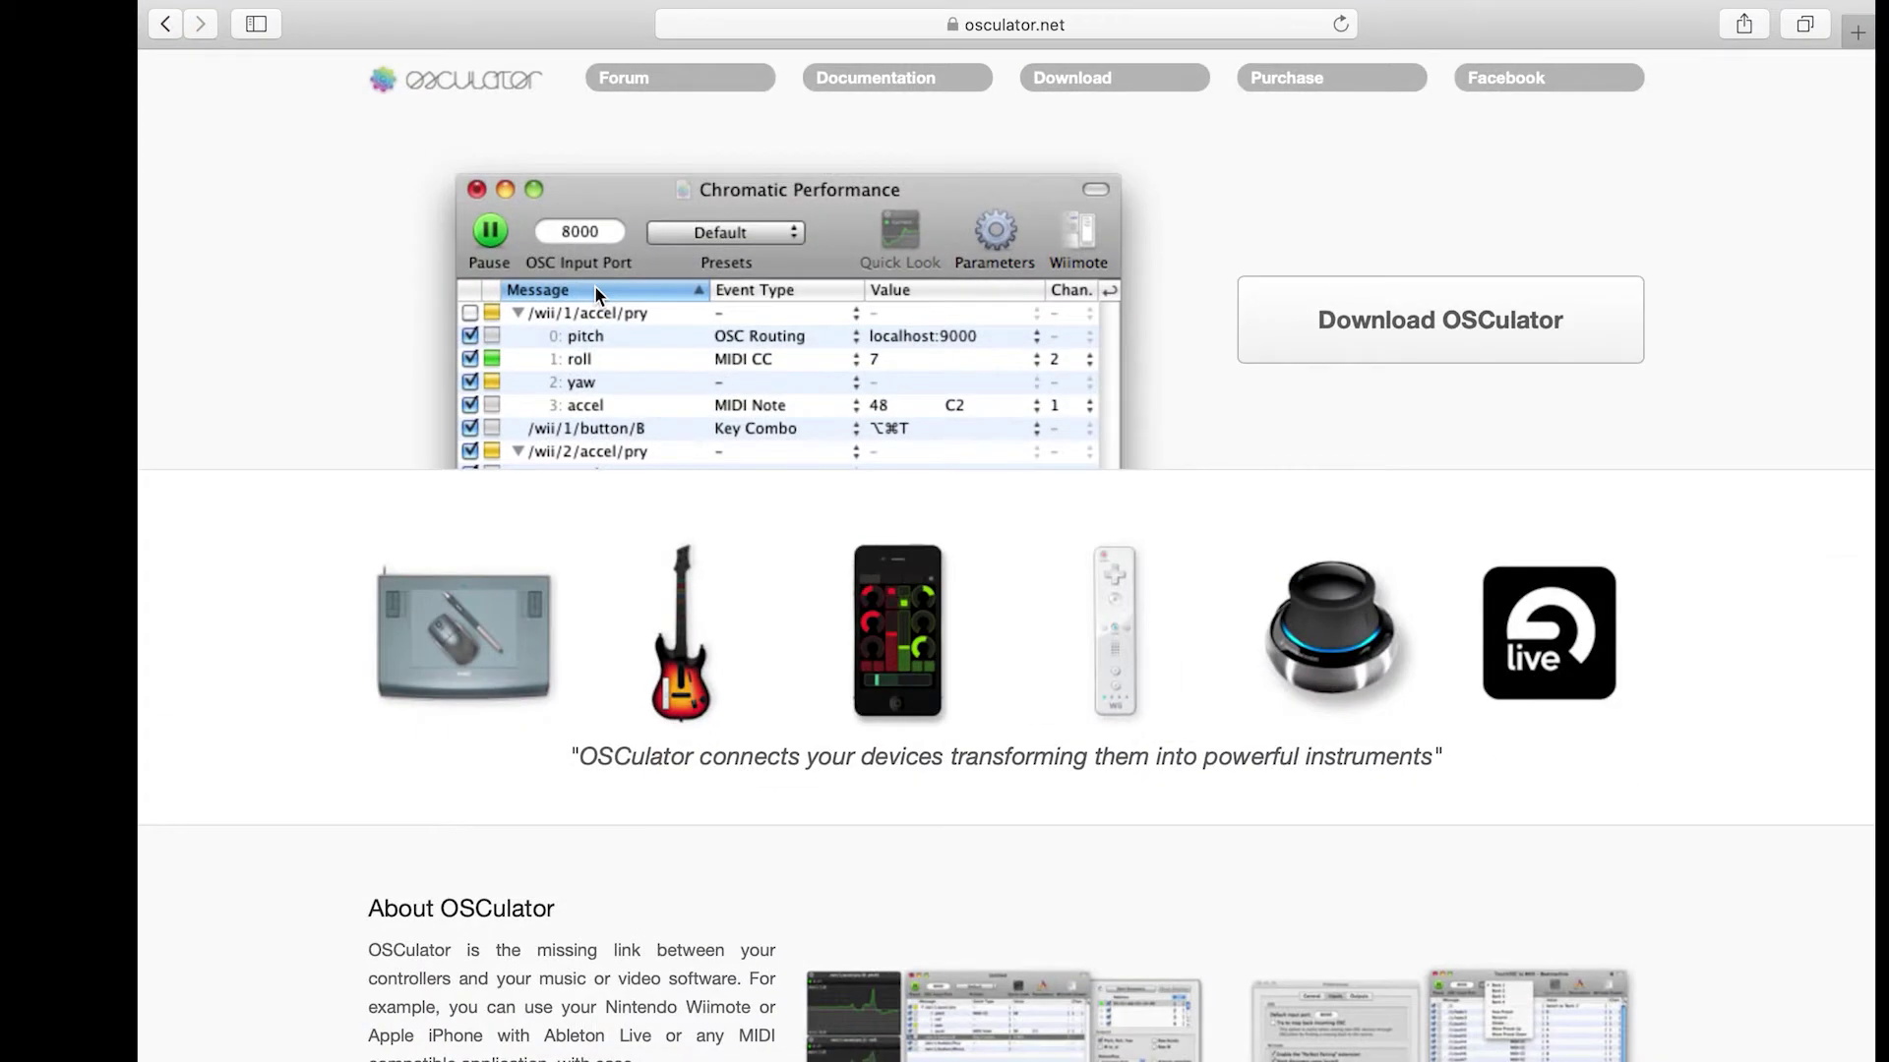
scroll(822, 409, down, 3)
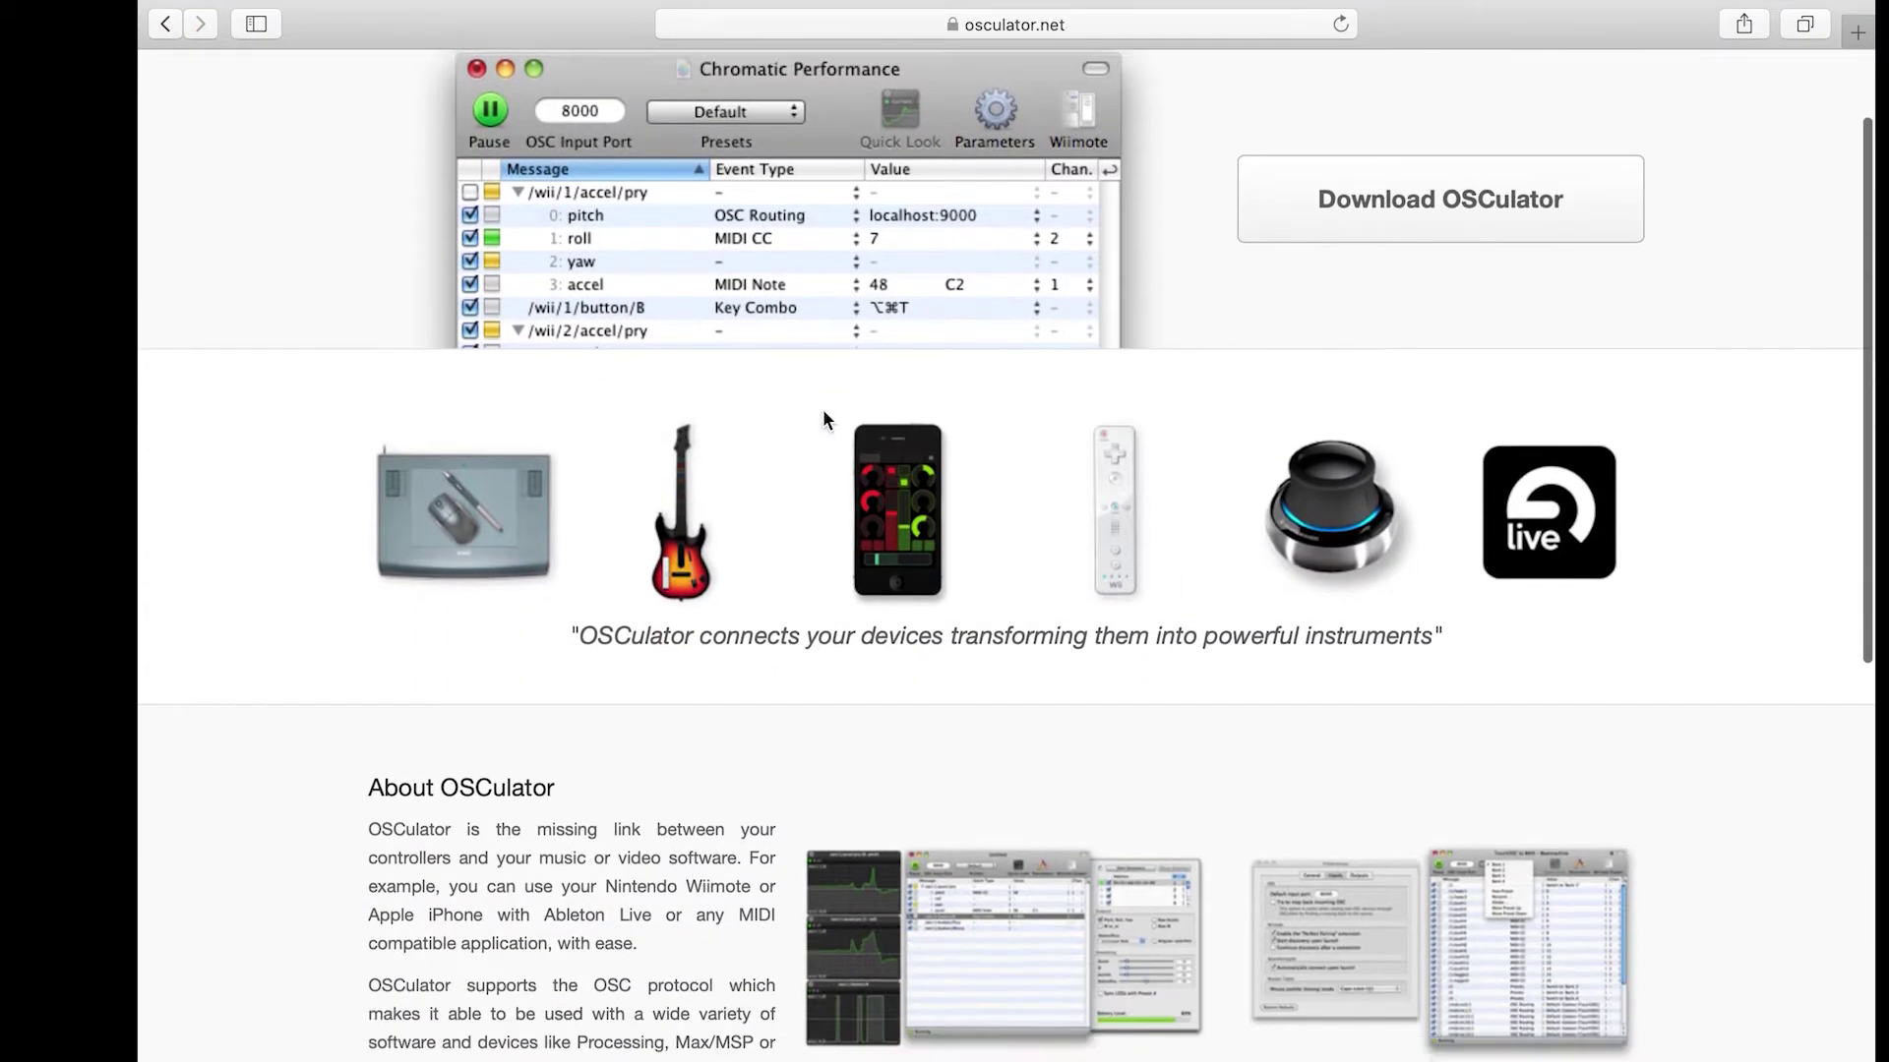
scroll(823, 411, down, 2)
scroll(1041, 630, down, 6)
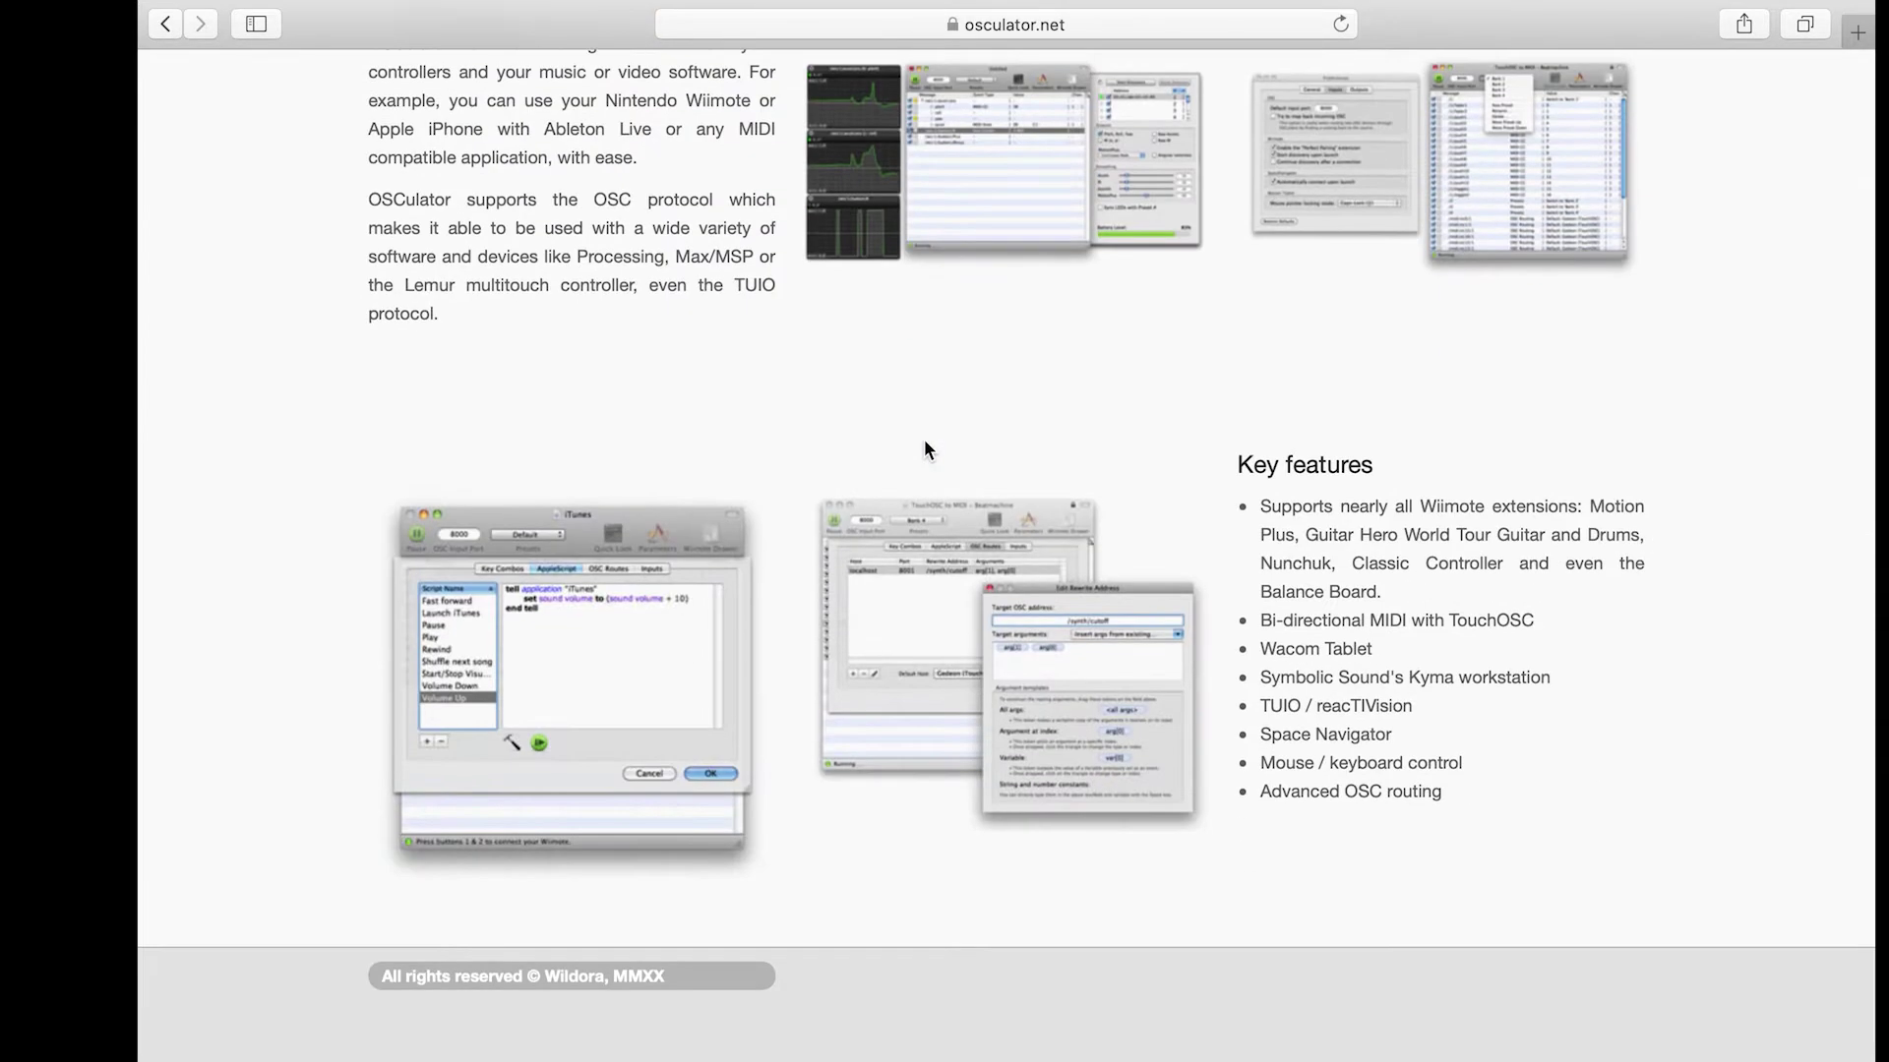
scroll(924, 438, up, 8)
Step: Download the latest OSCulator version, 3.4.1, from the download page
click(1383, 329)
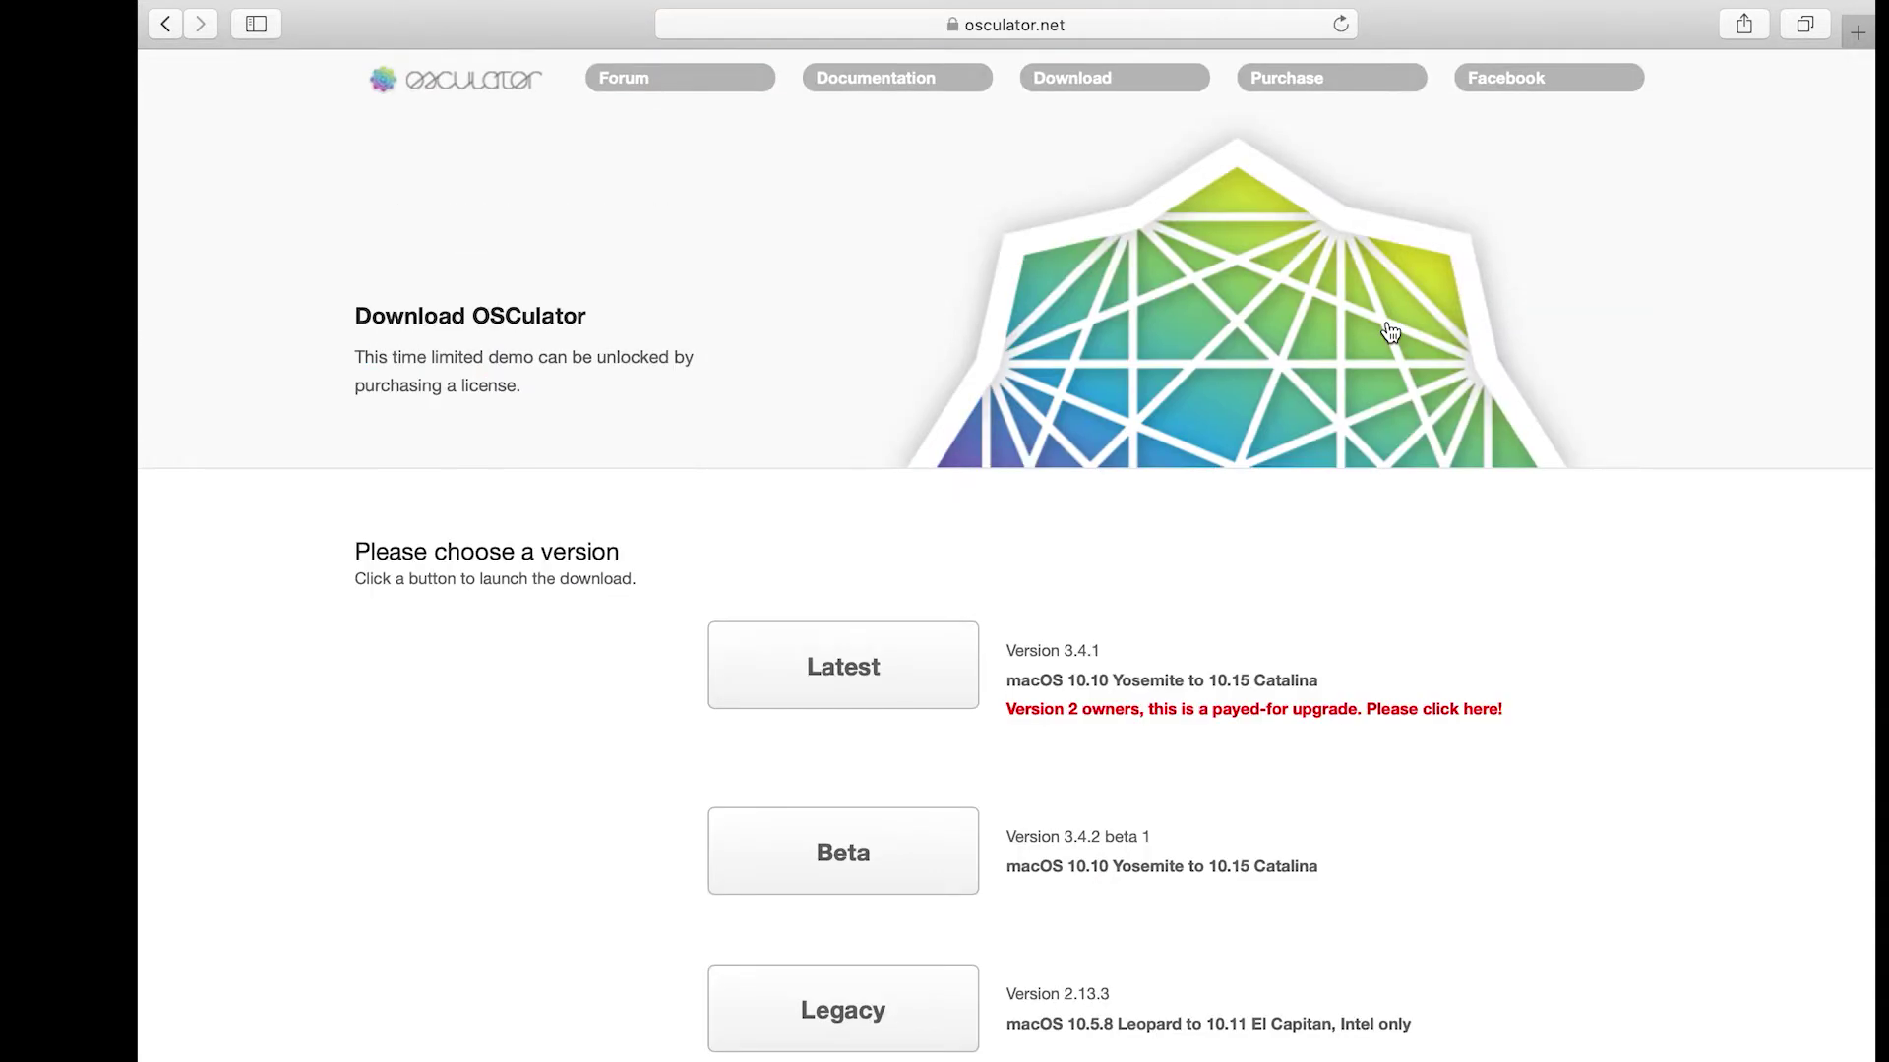
scroll(1052, 599, down, 2)
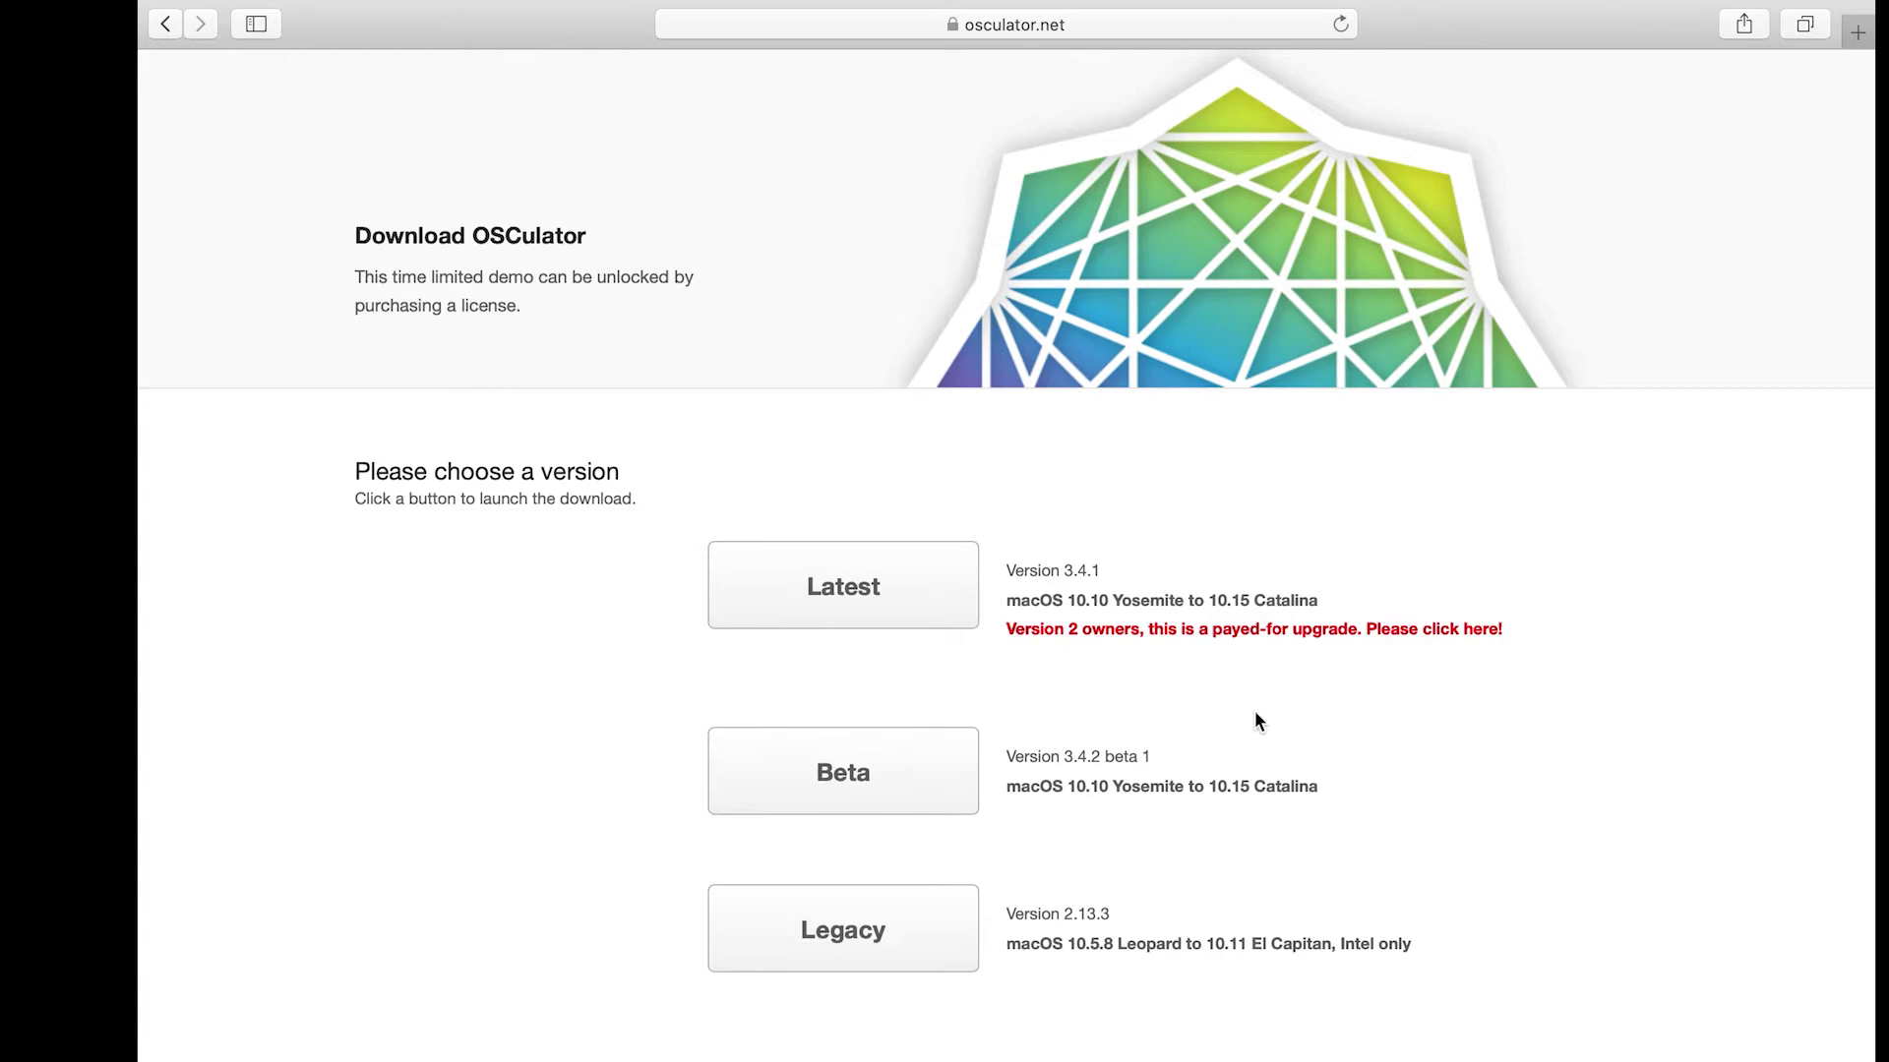
scroll(1257, 717, down, 5)
scroll(1256, 717, up, 6)
click(950, 669)
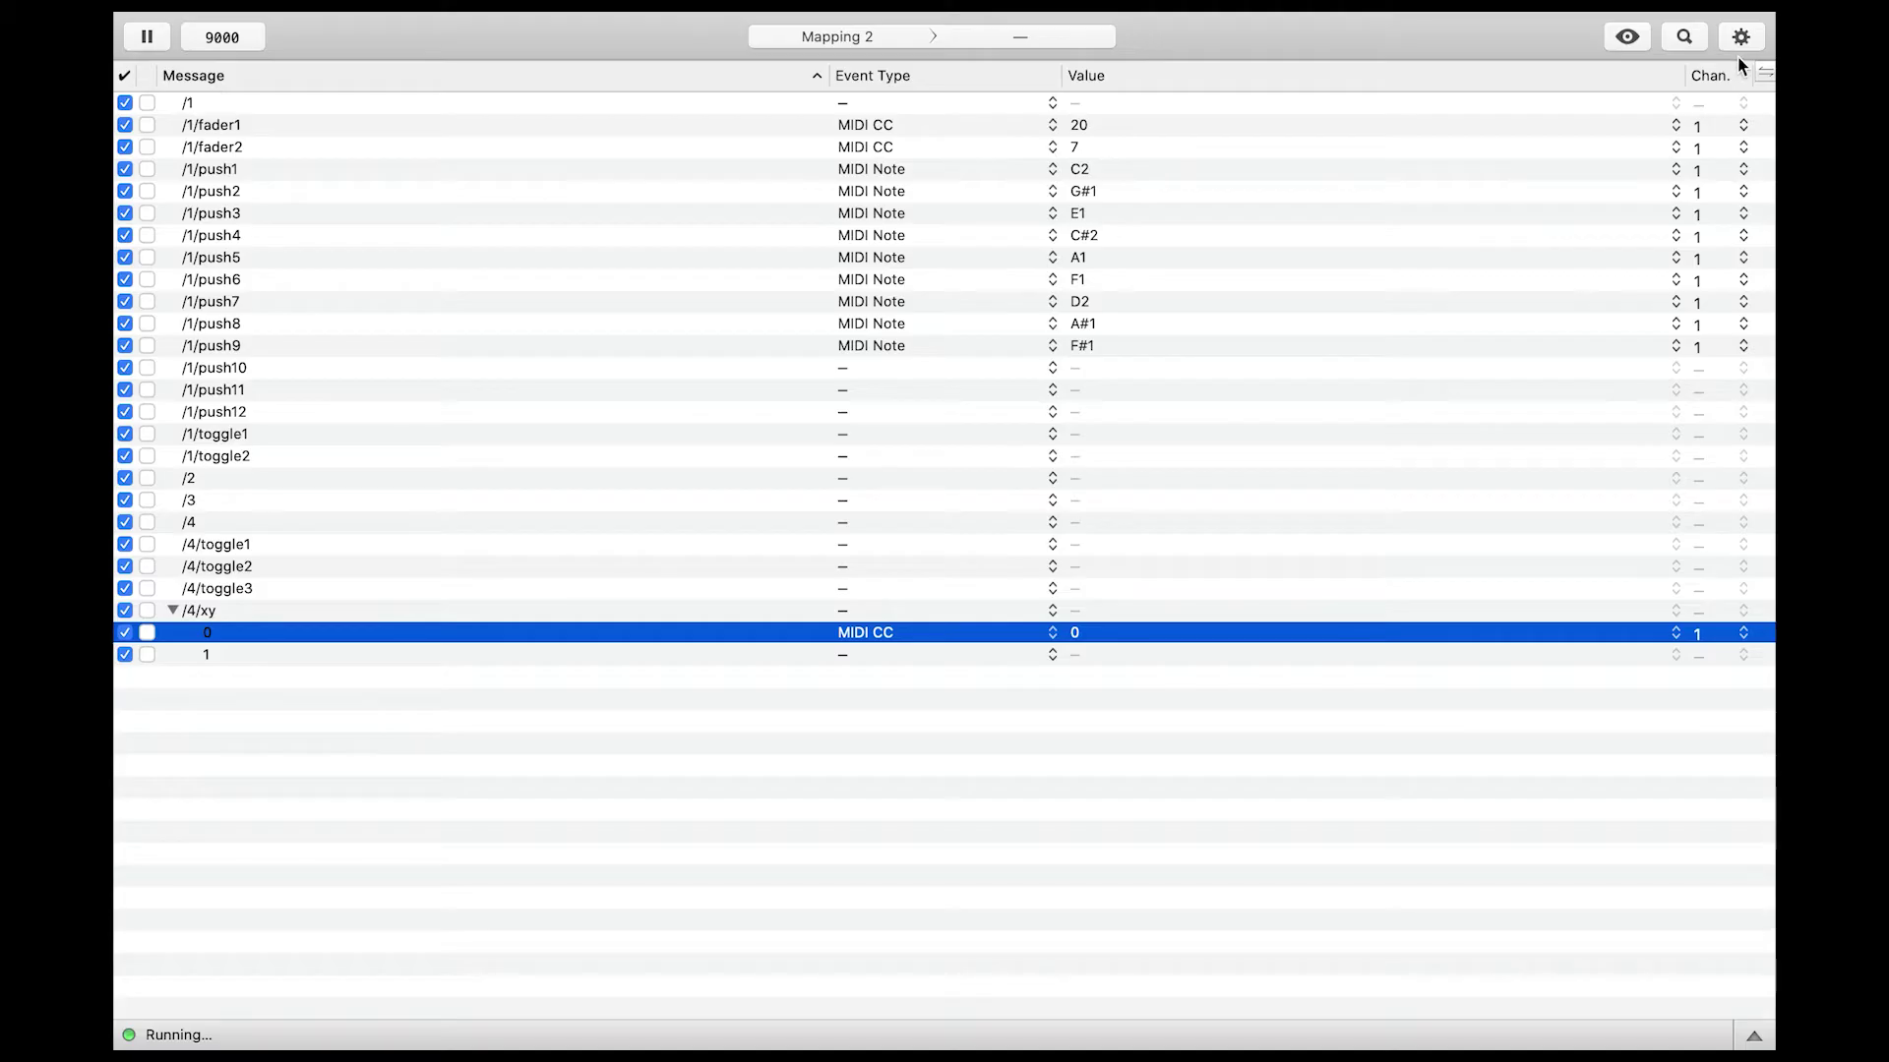
Step: Review OSCulator's Devices and MIDI Templates, then check OSC route targets for the iPhone's TouchOSC
click(1741, 42)
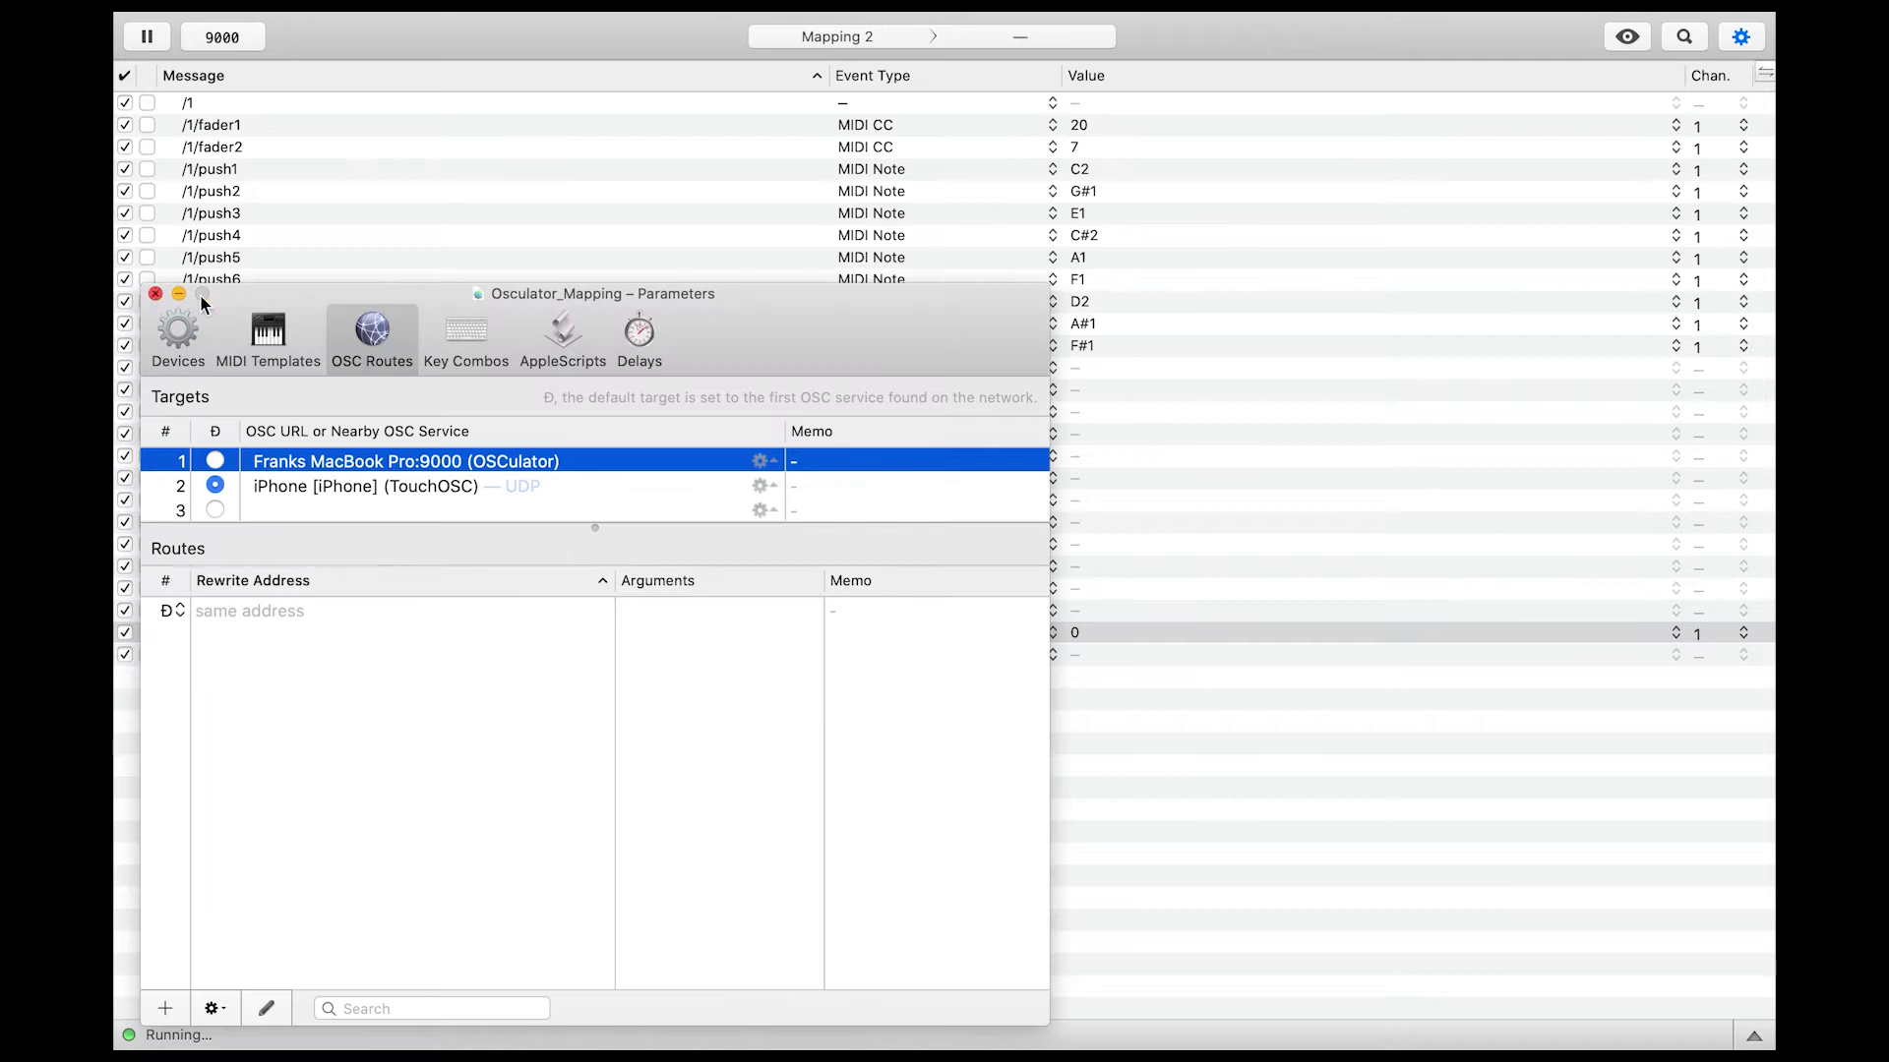
click(177, 338)
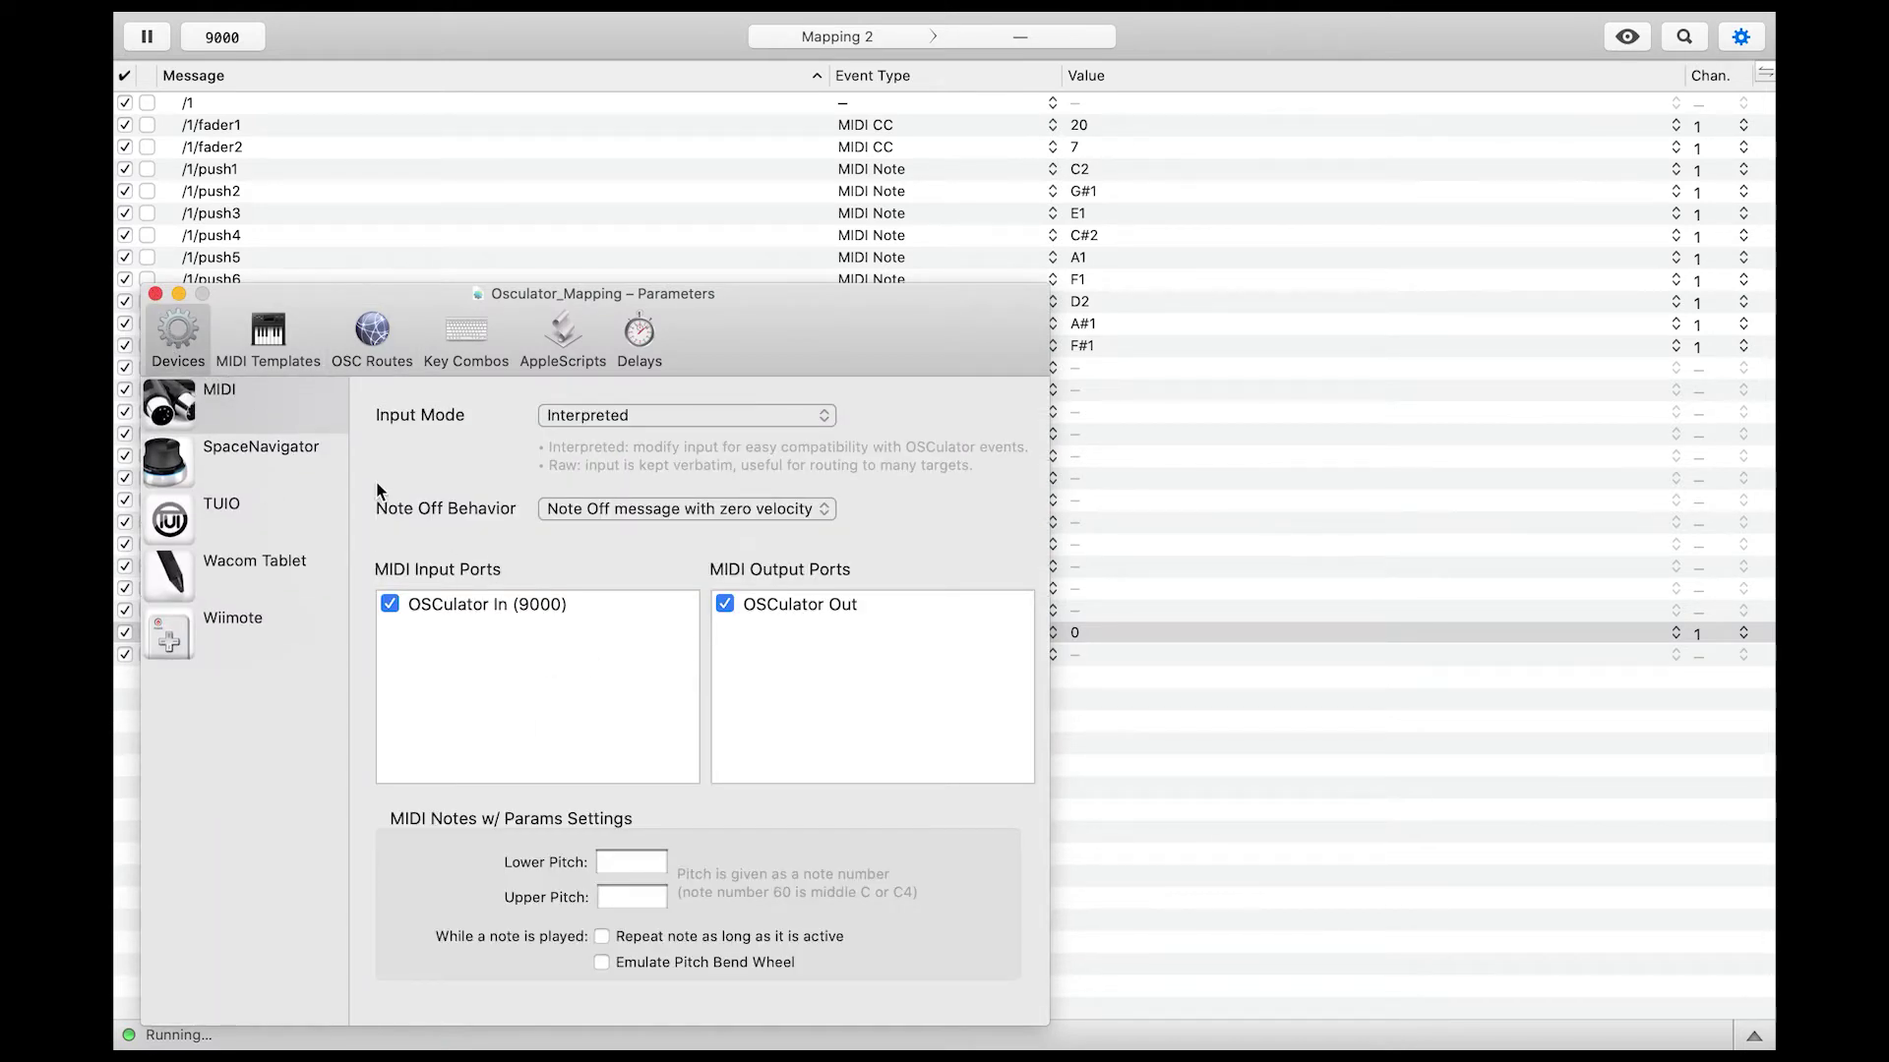
click(269, 346)
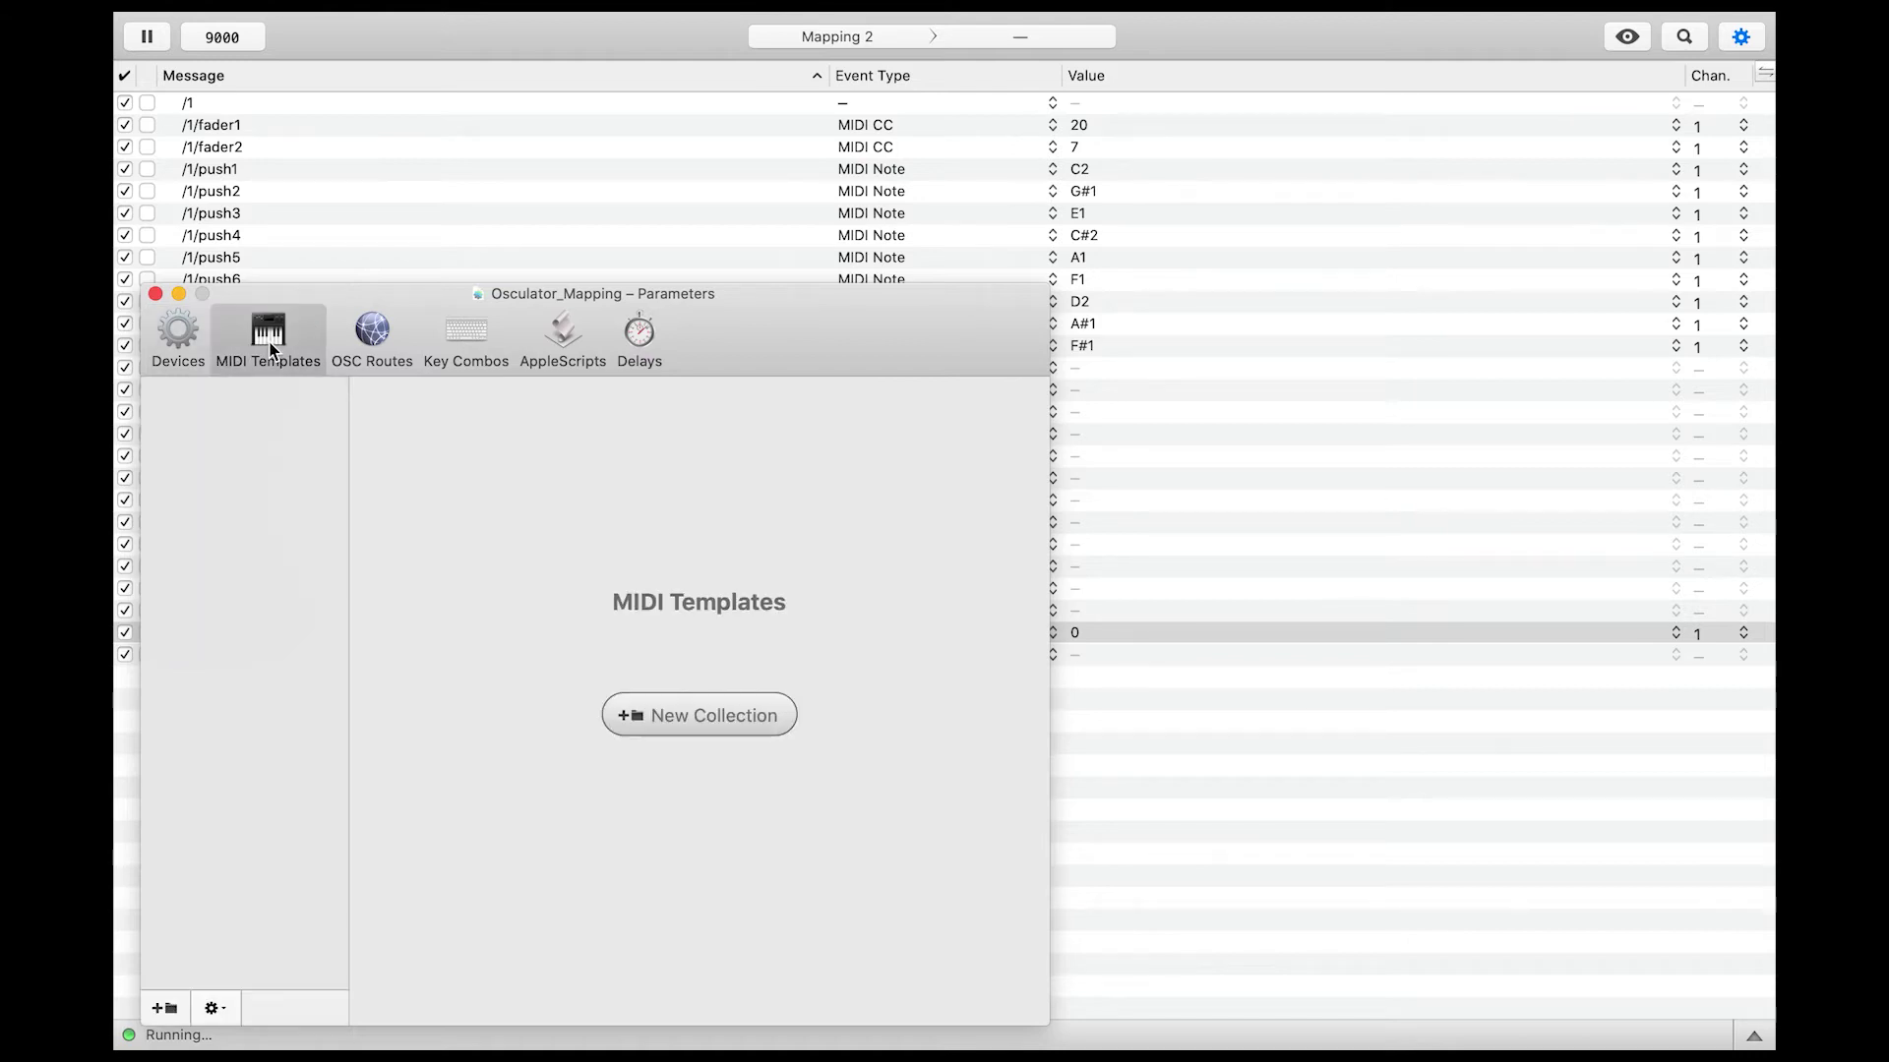
click(364, 349)
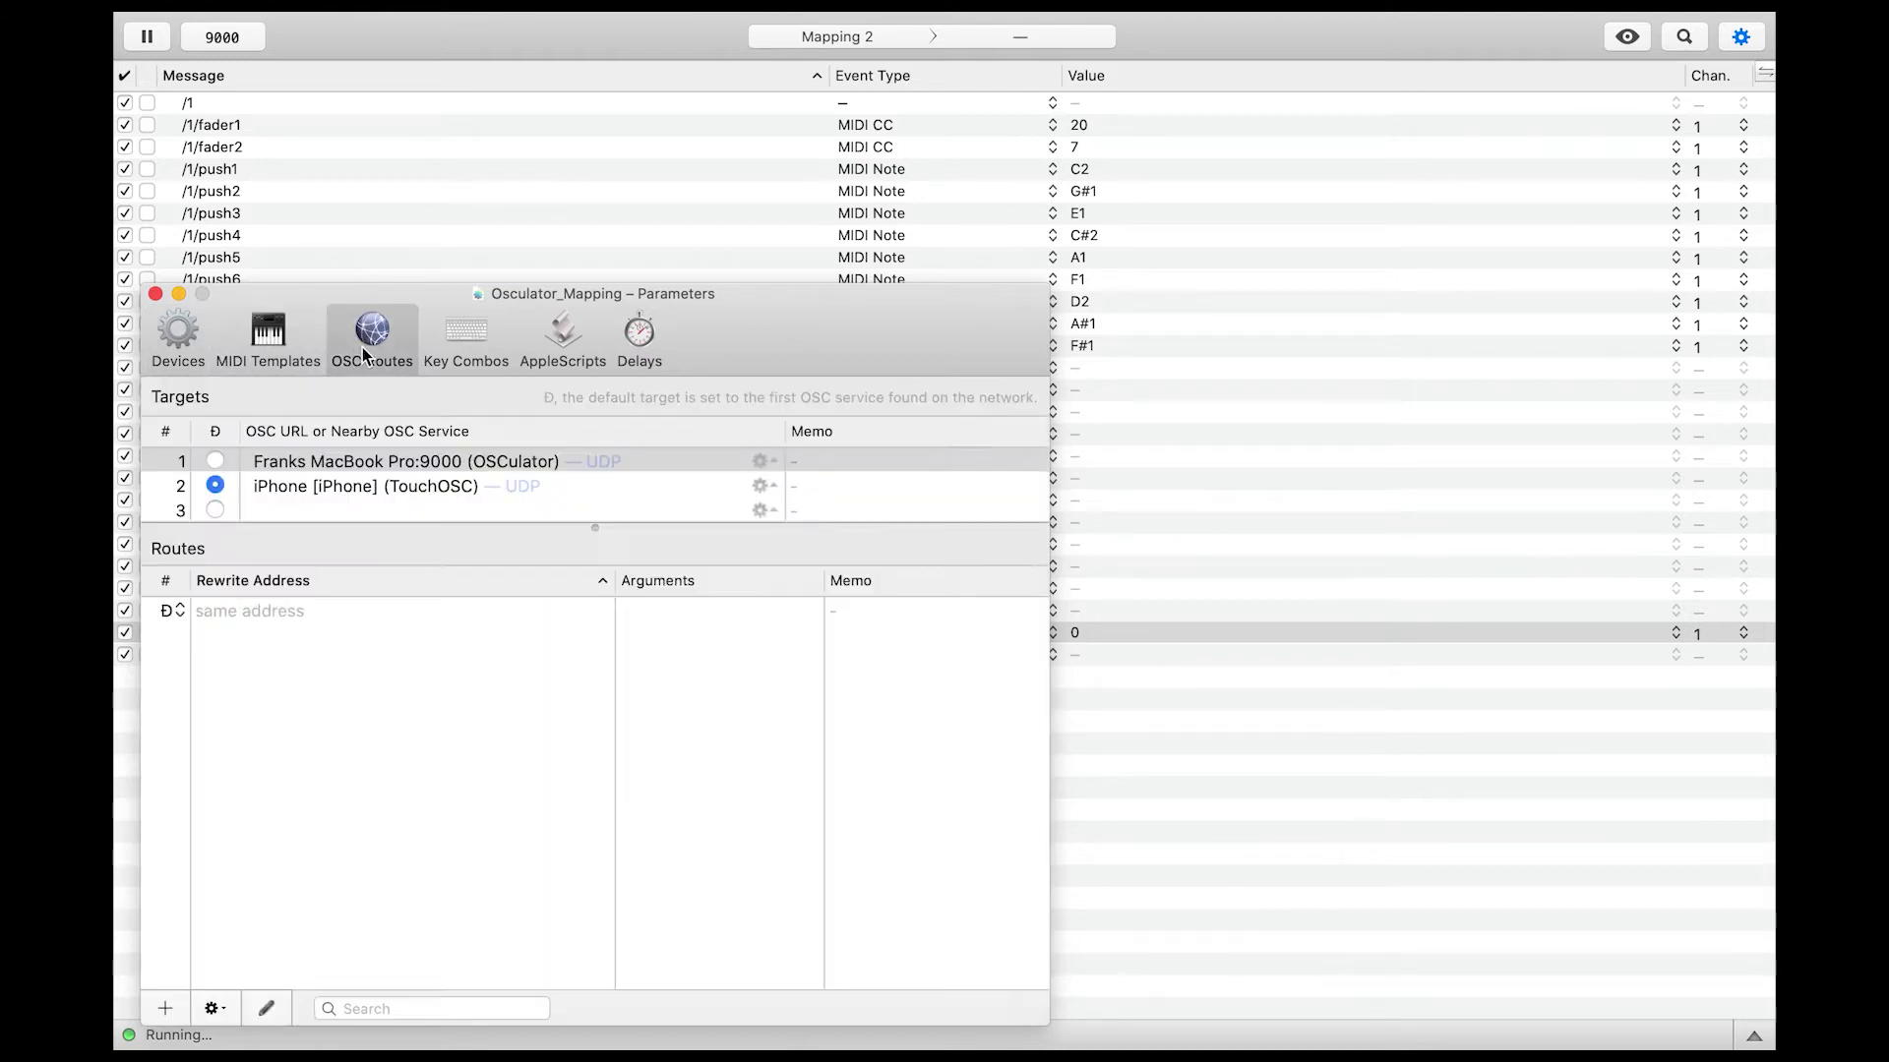
click(763, 459)
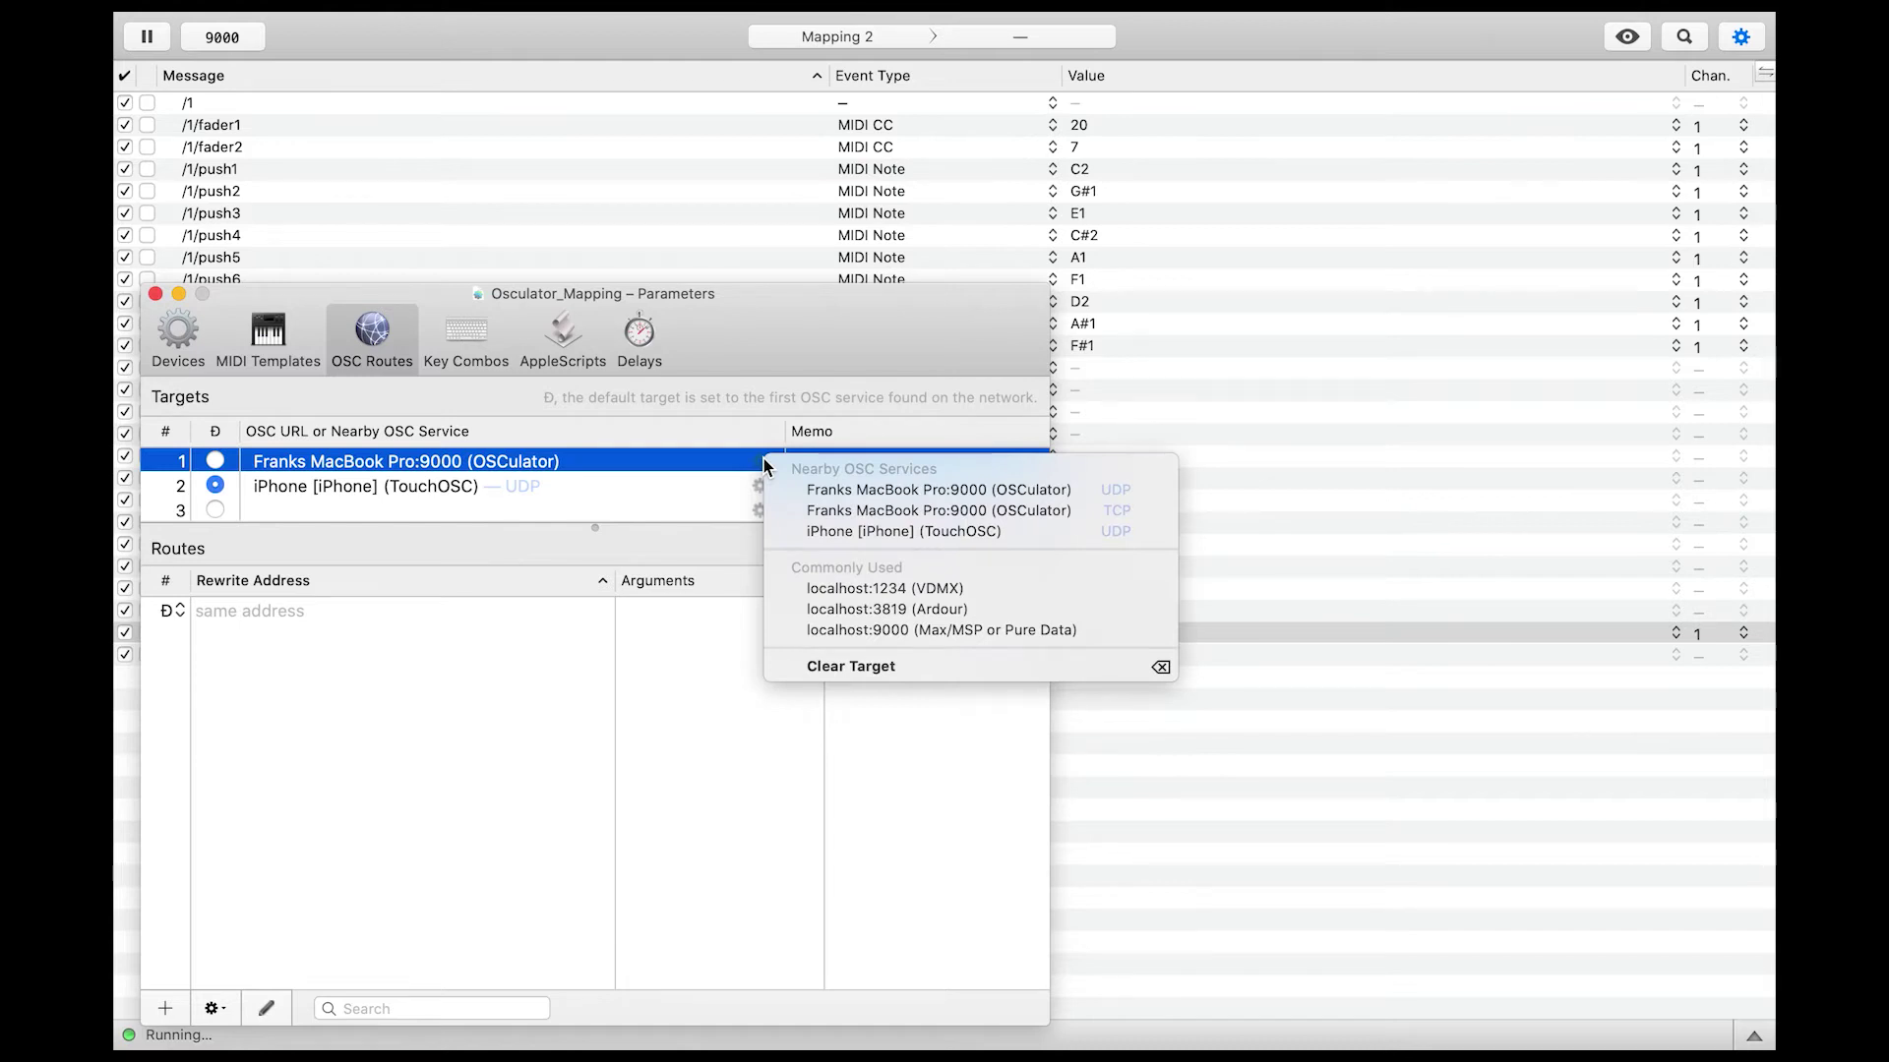
click(757, 485)
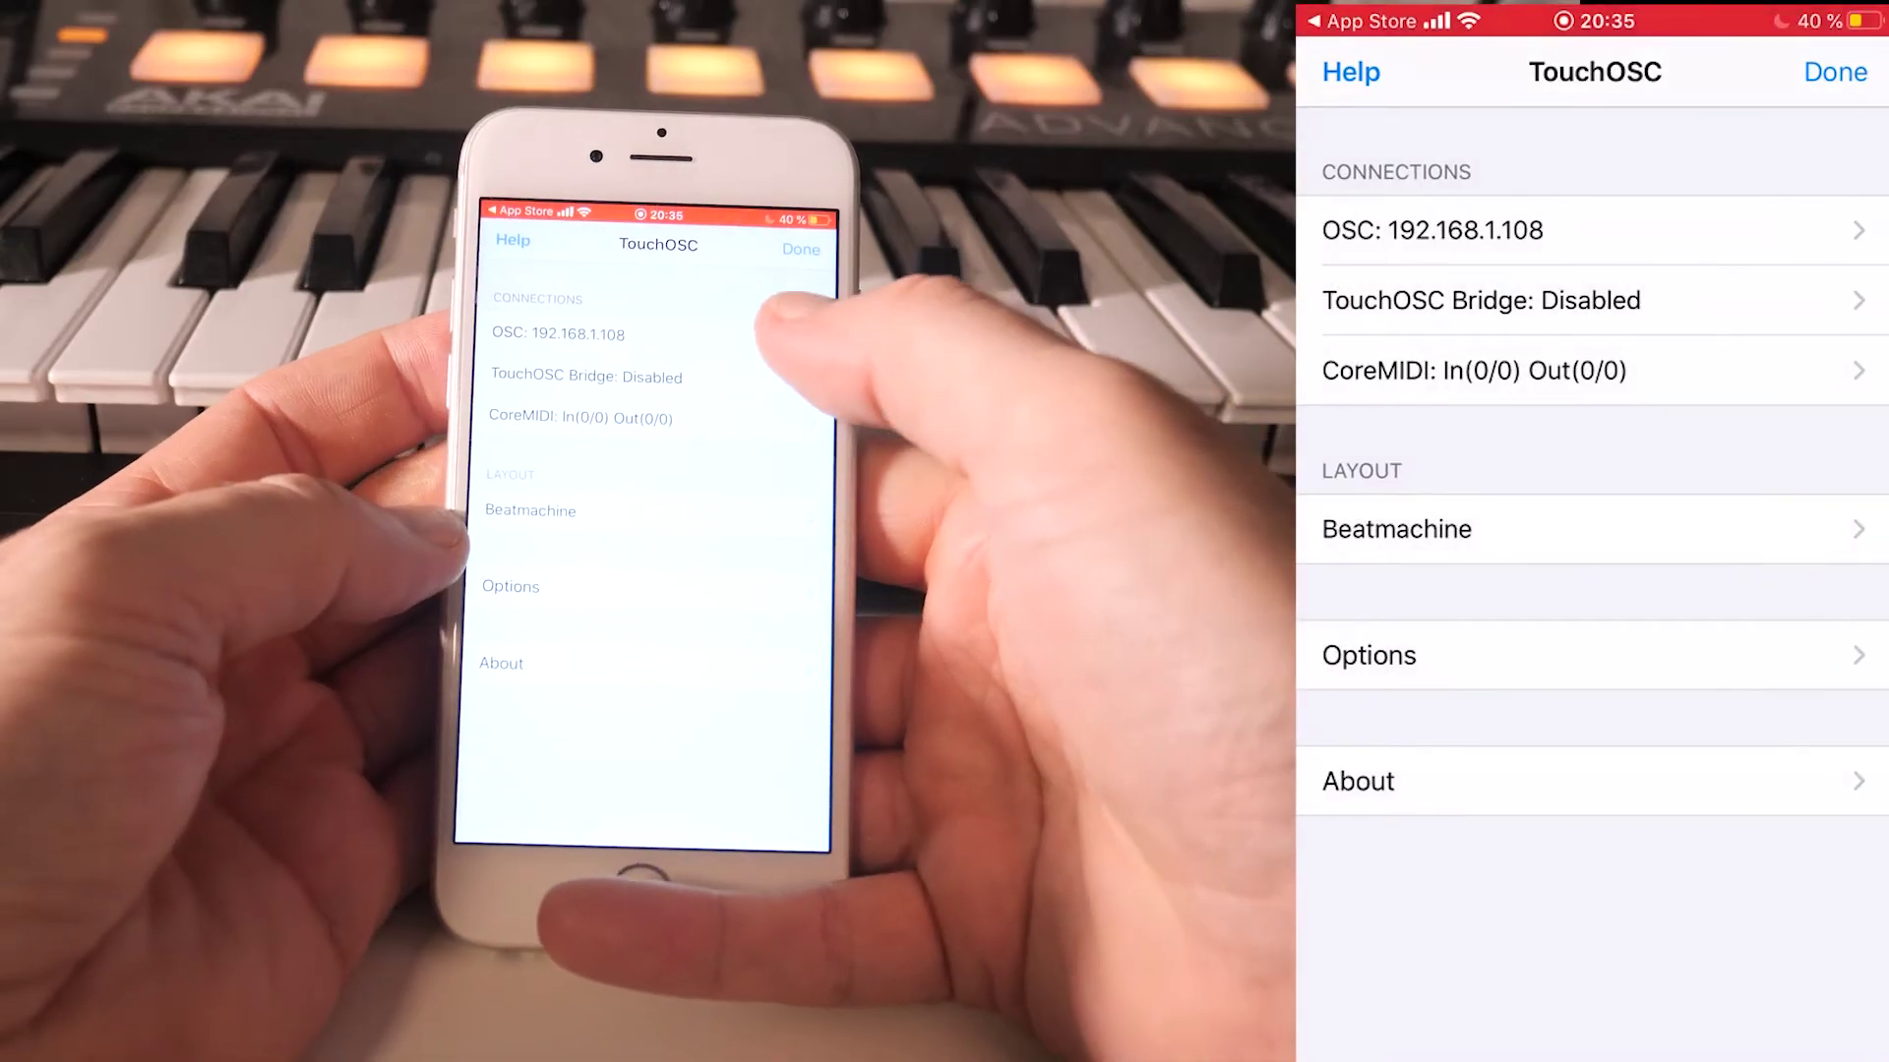
Step: Confirm TouchOSC sends OSC to 192.168.1.108 on port 9000 and select the Beatmachine layout
click(1426, 231)
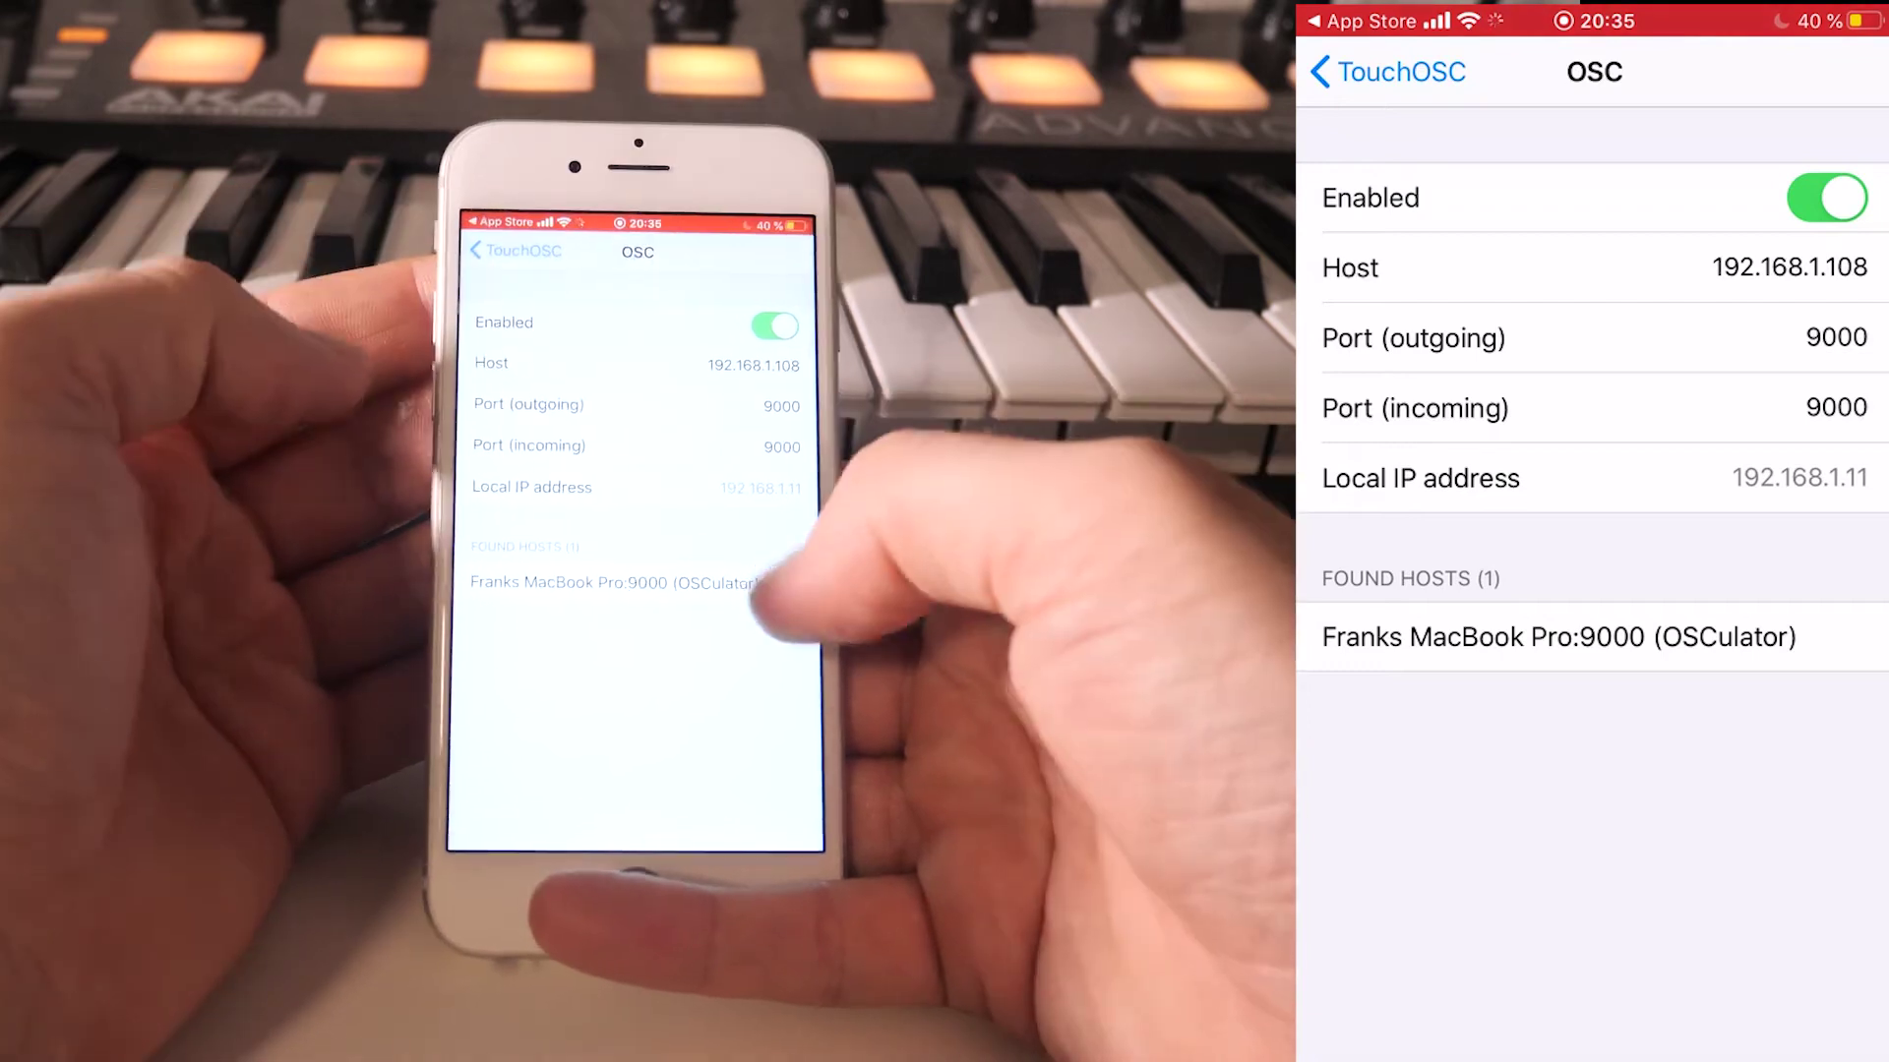
click(518, 250)
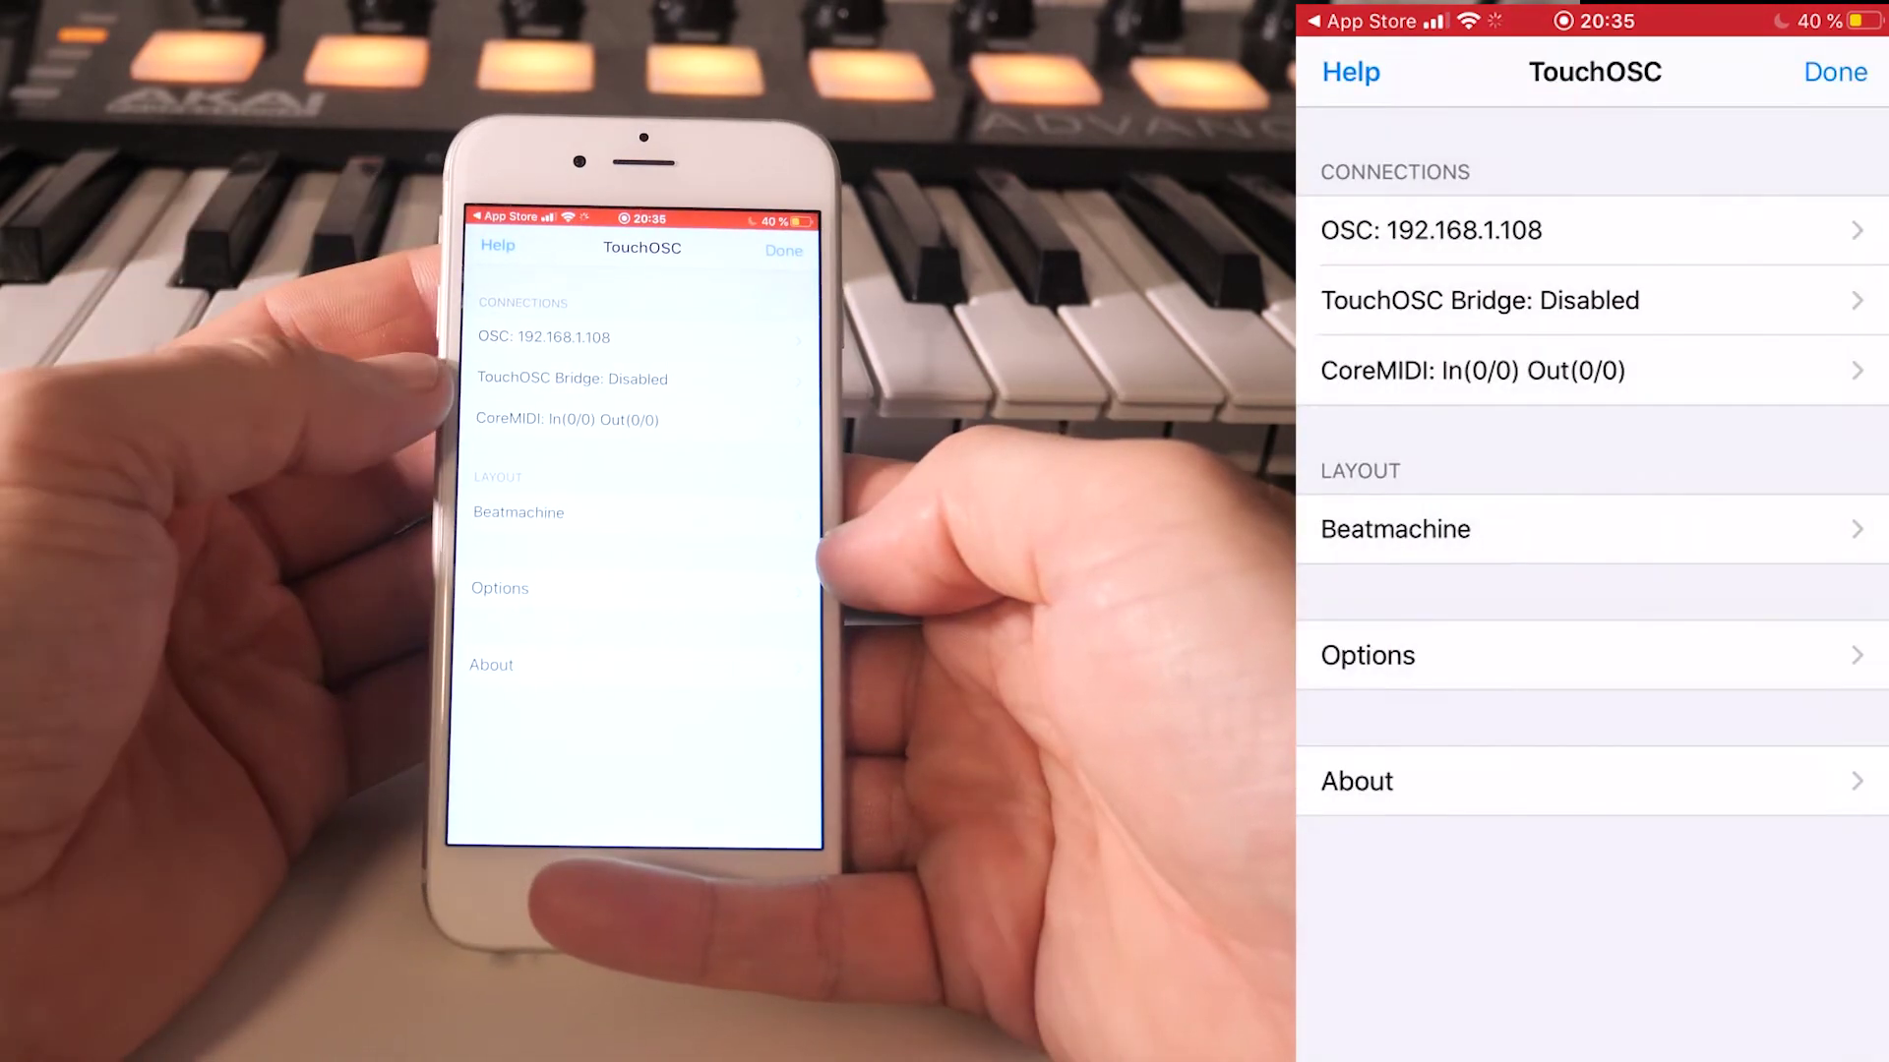
click(748, 517)
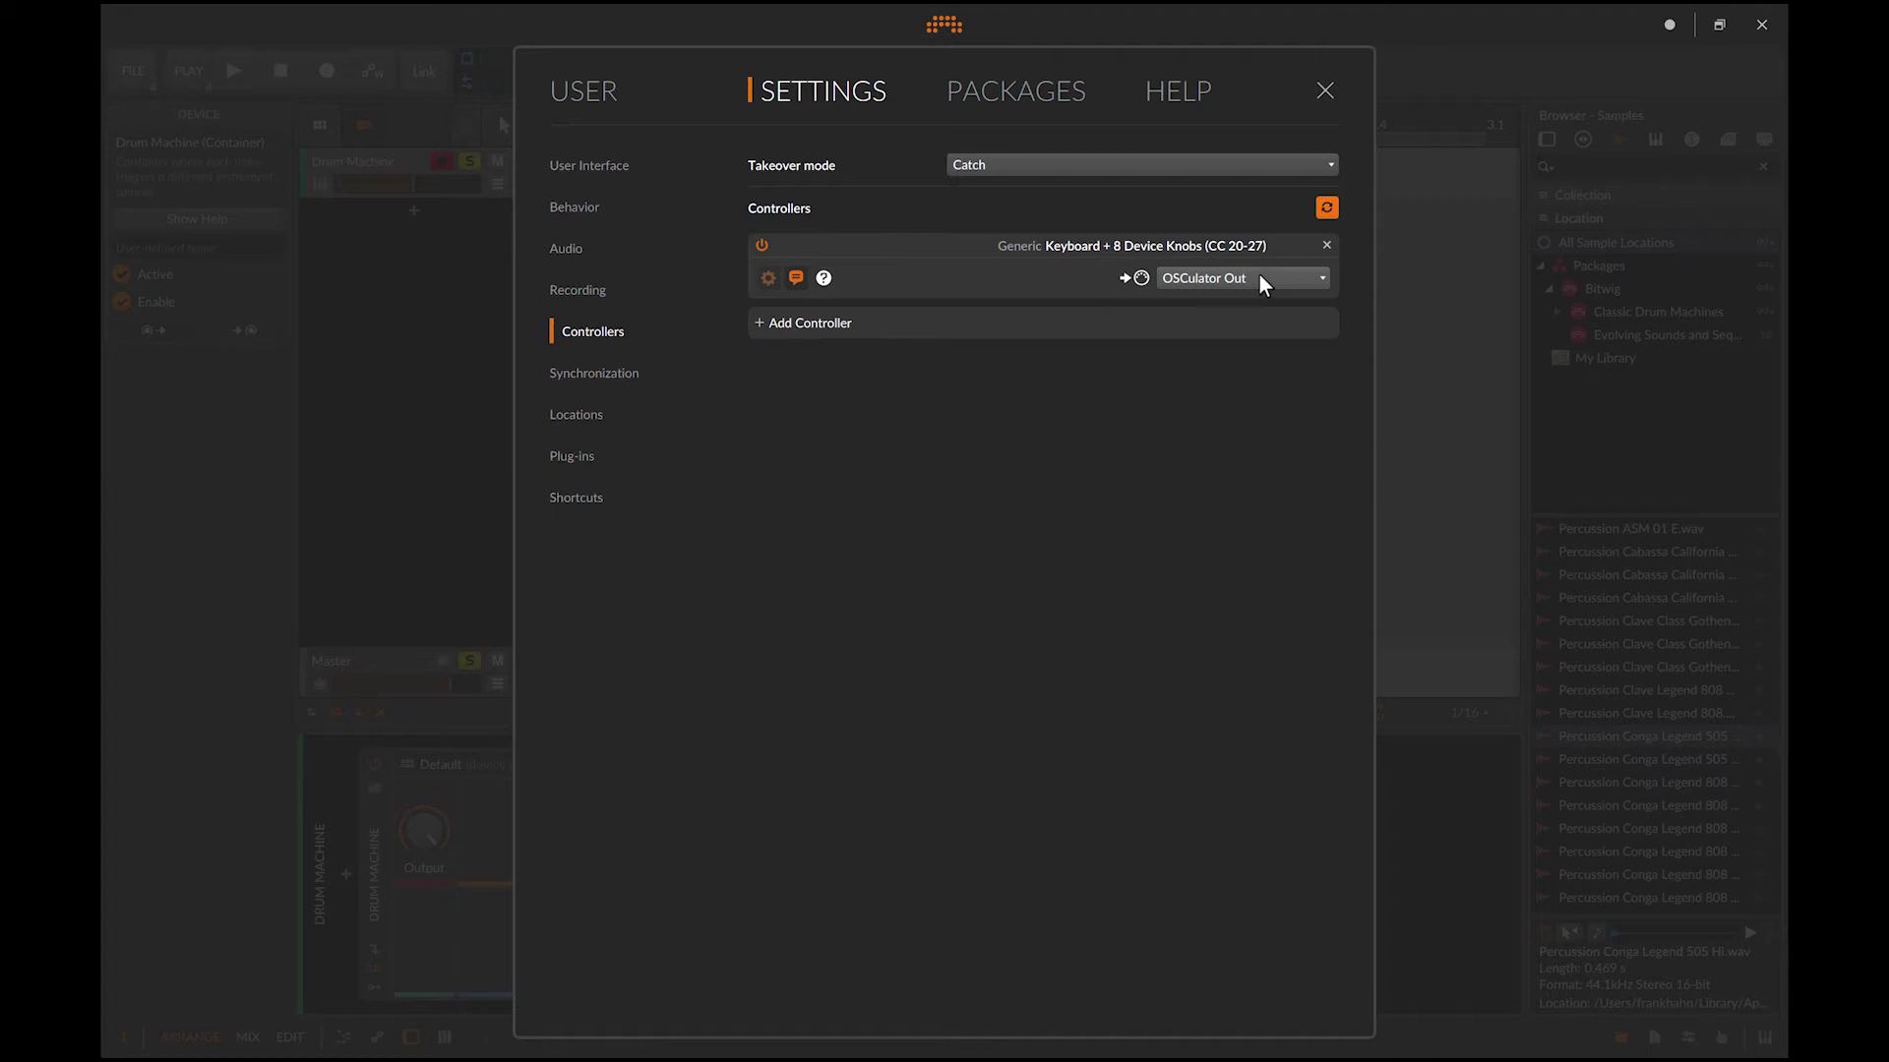
Step: Set the Generic Keyboard + 8 Device Knobs controller input to OSCulator Out
click(1229, 292)
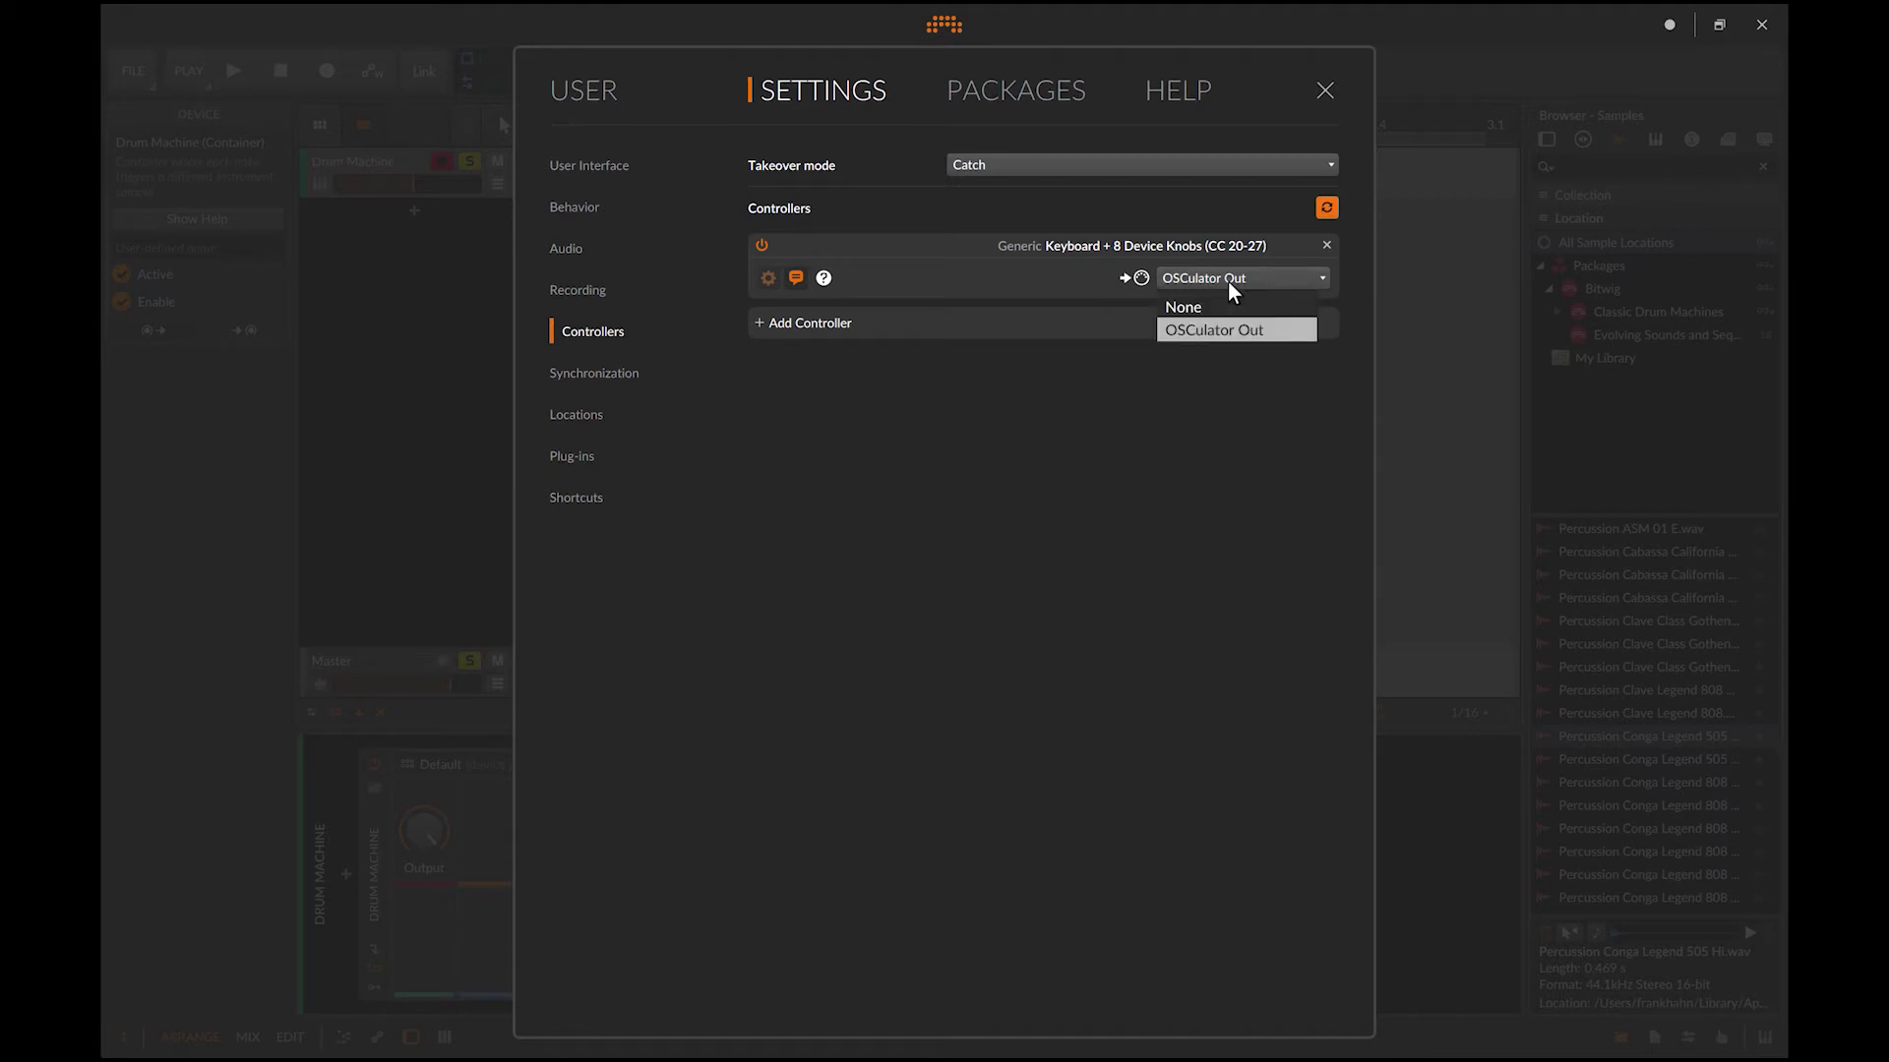
click(1229, 293)
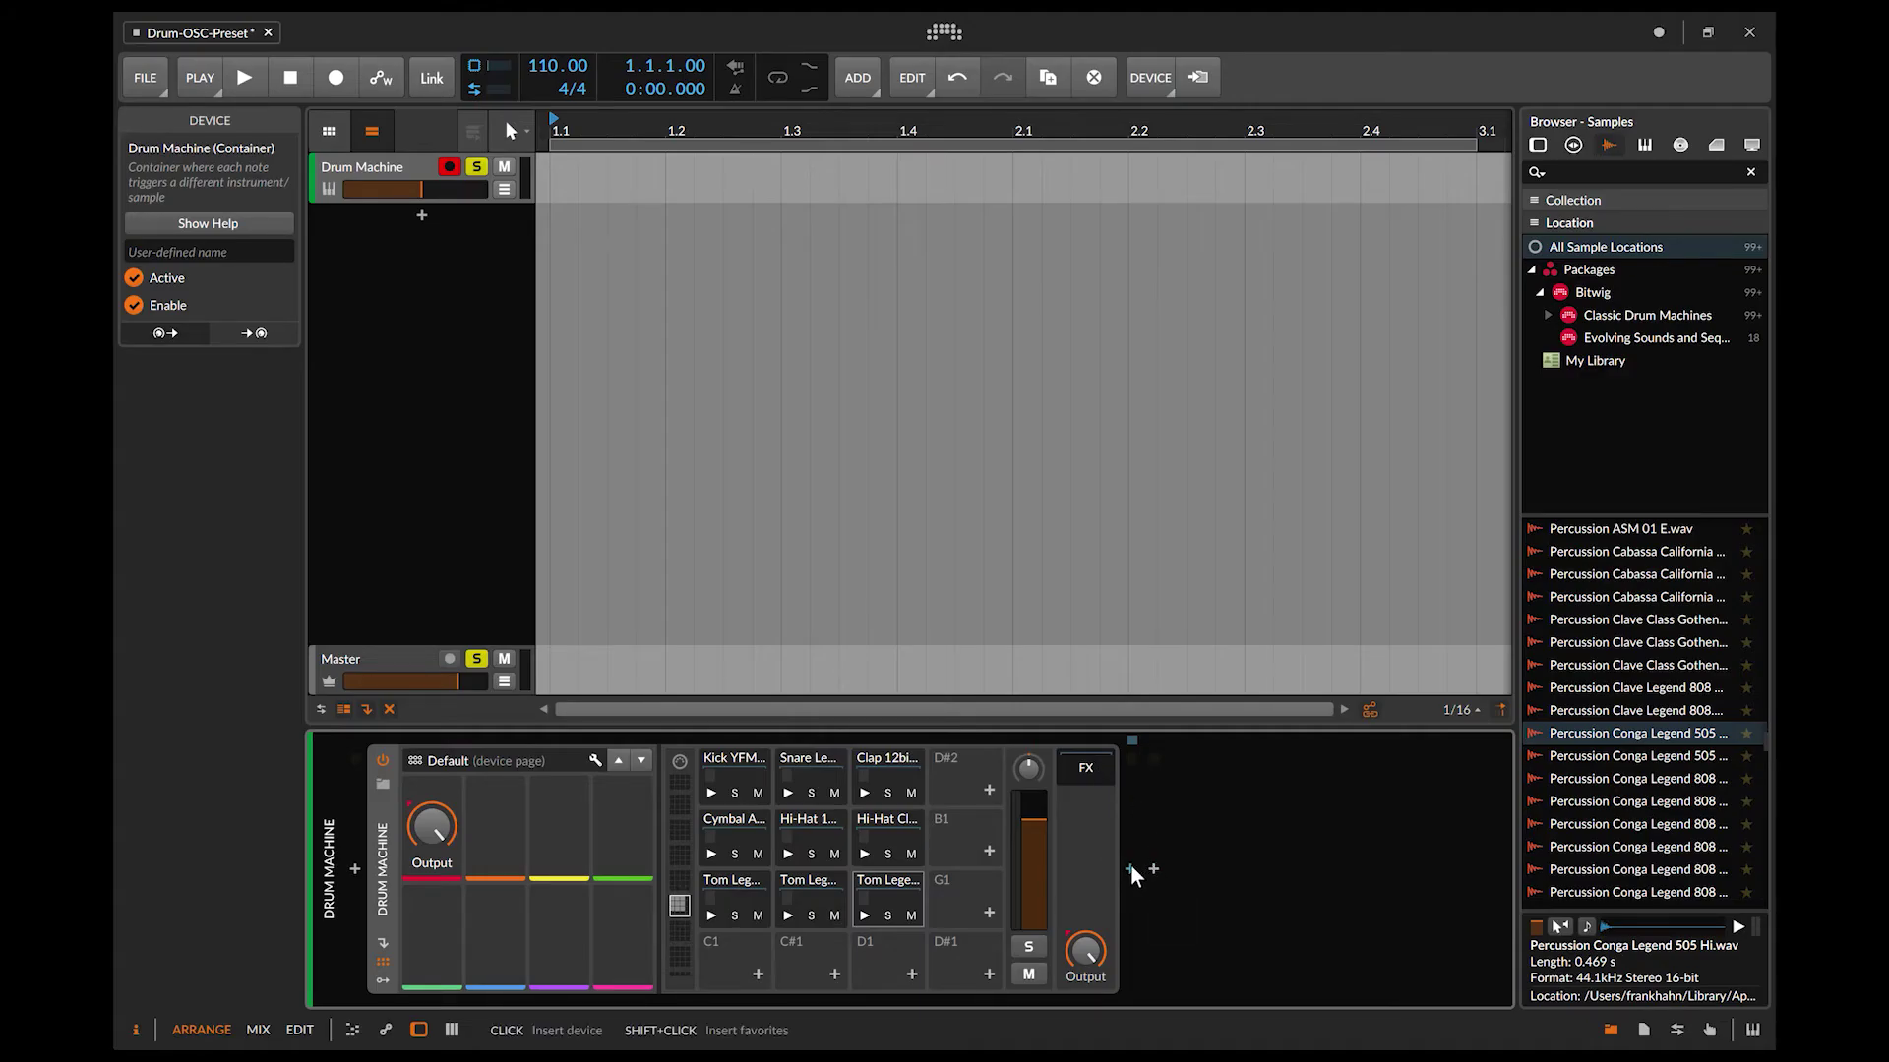
Step: Add a Drum Machine instrument at the end of the device chain via a 'drum' search
click(1154, 870)
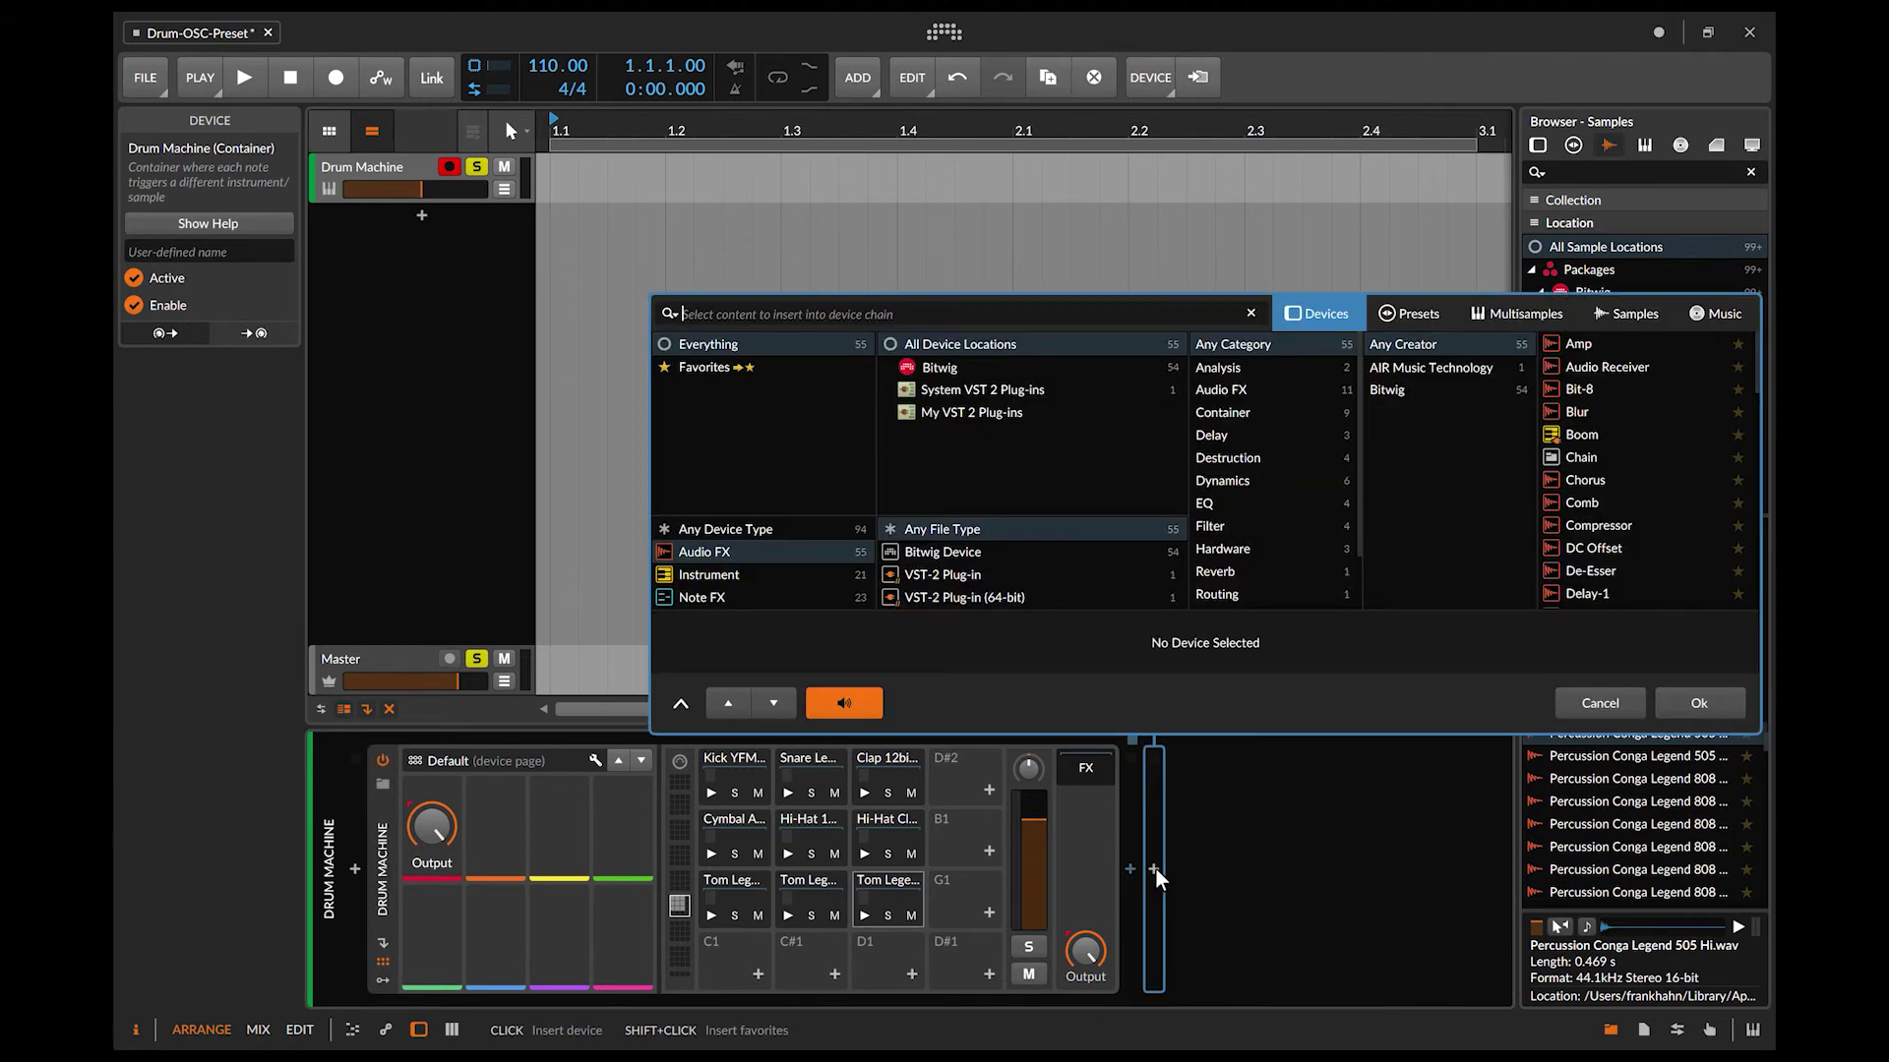
text(drum)
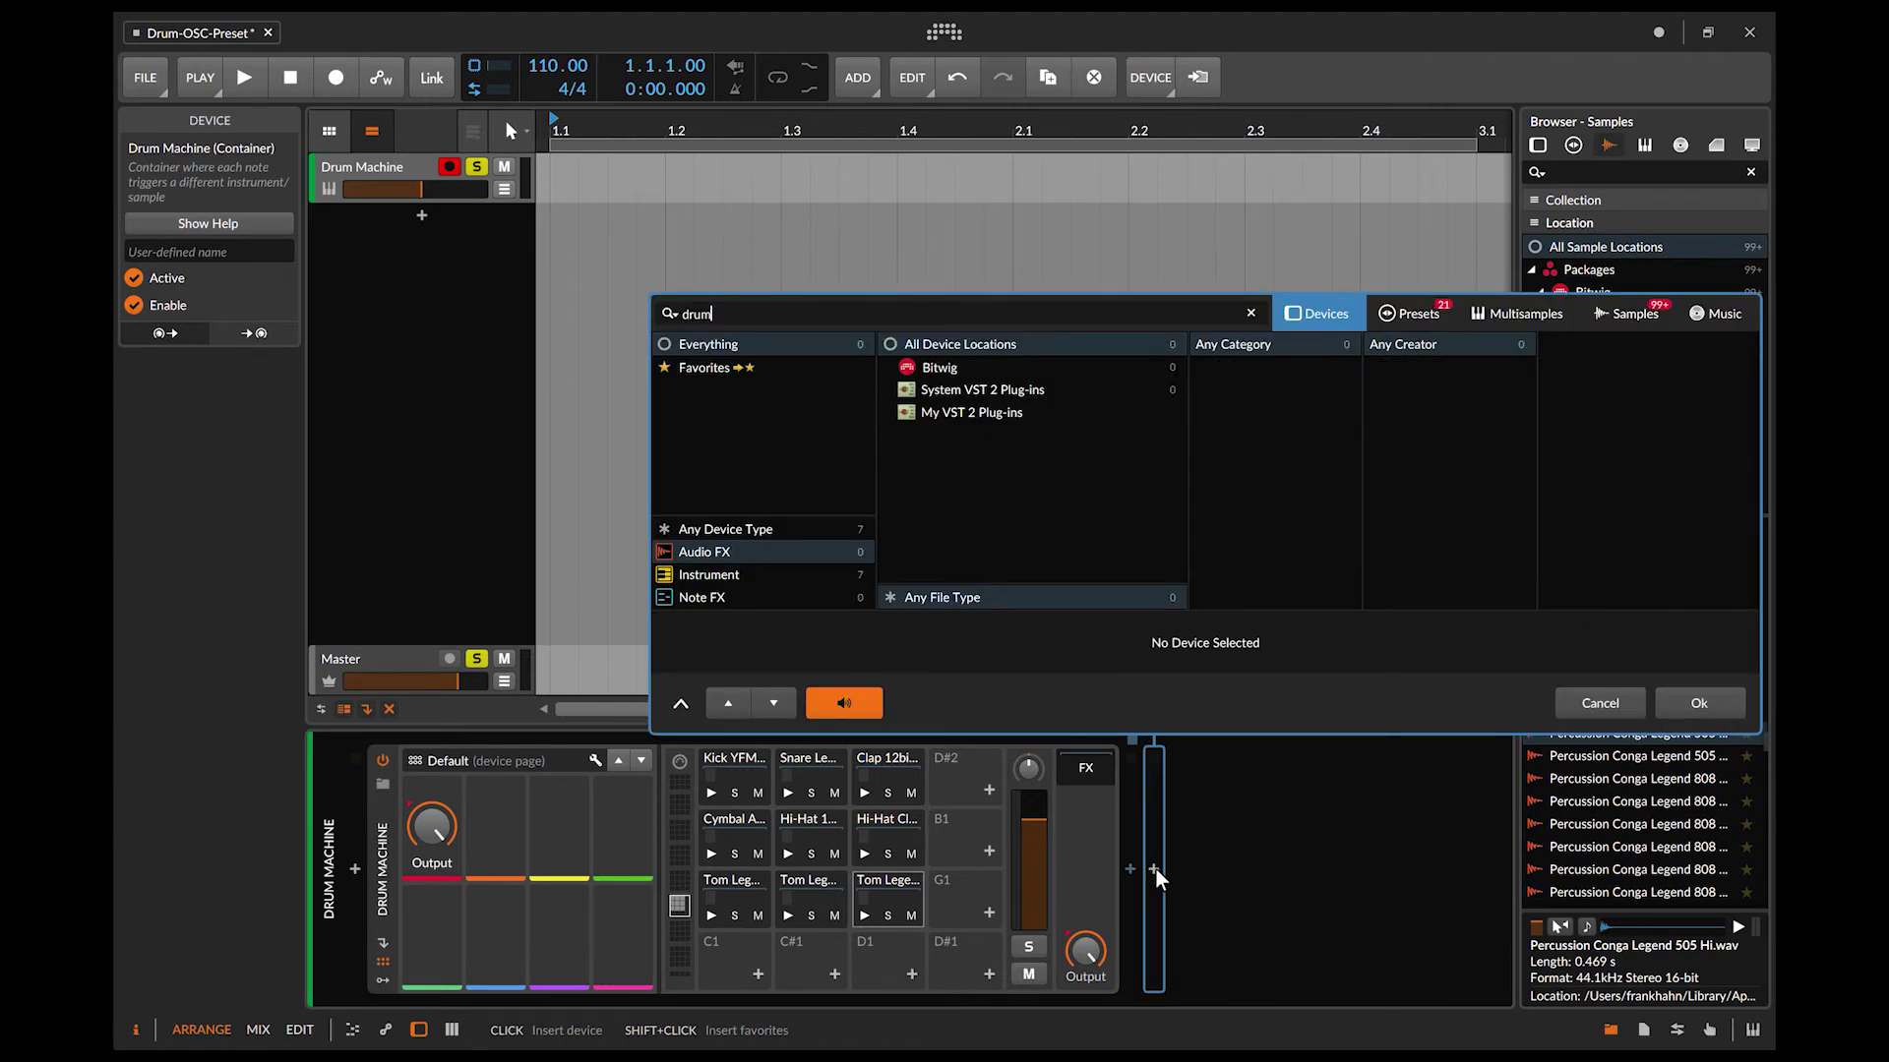
click(708, 575)
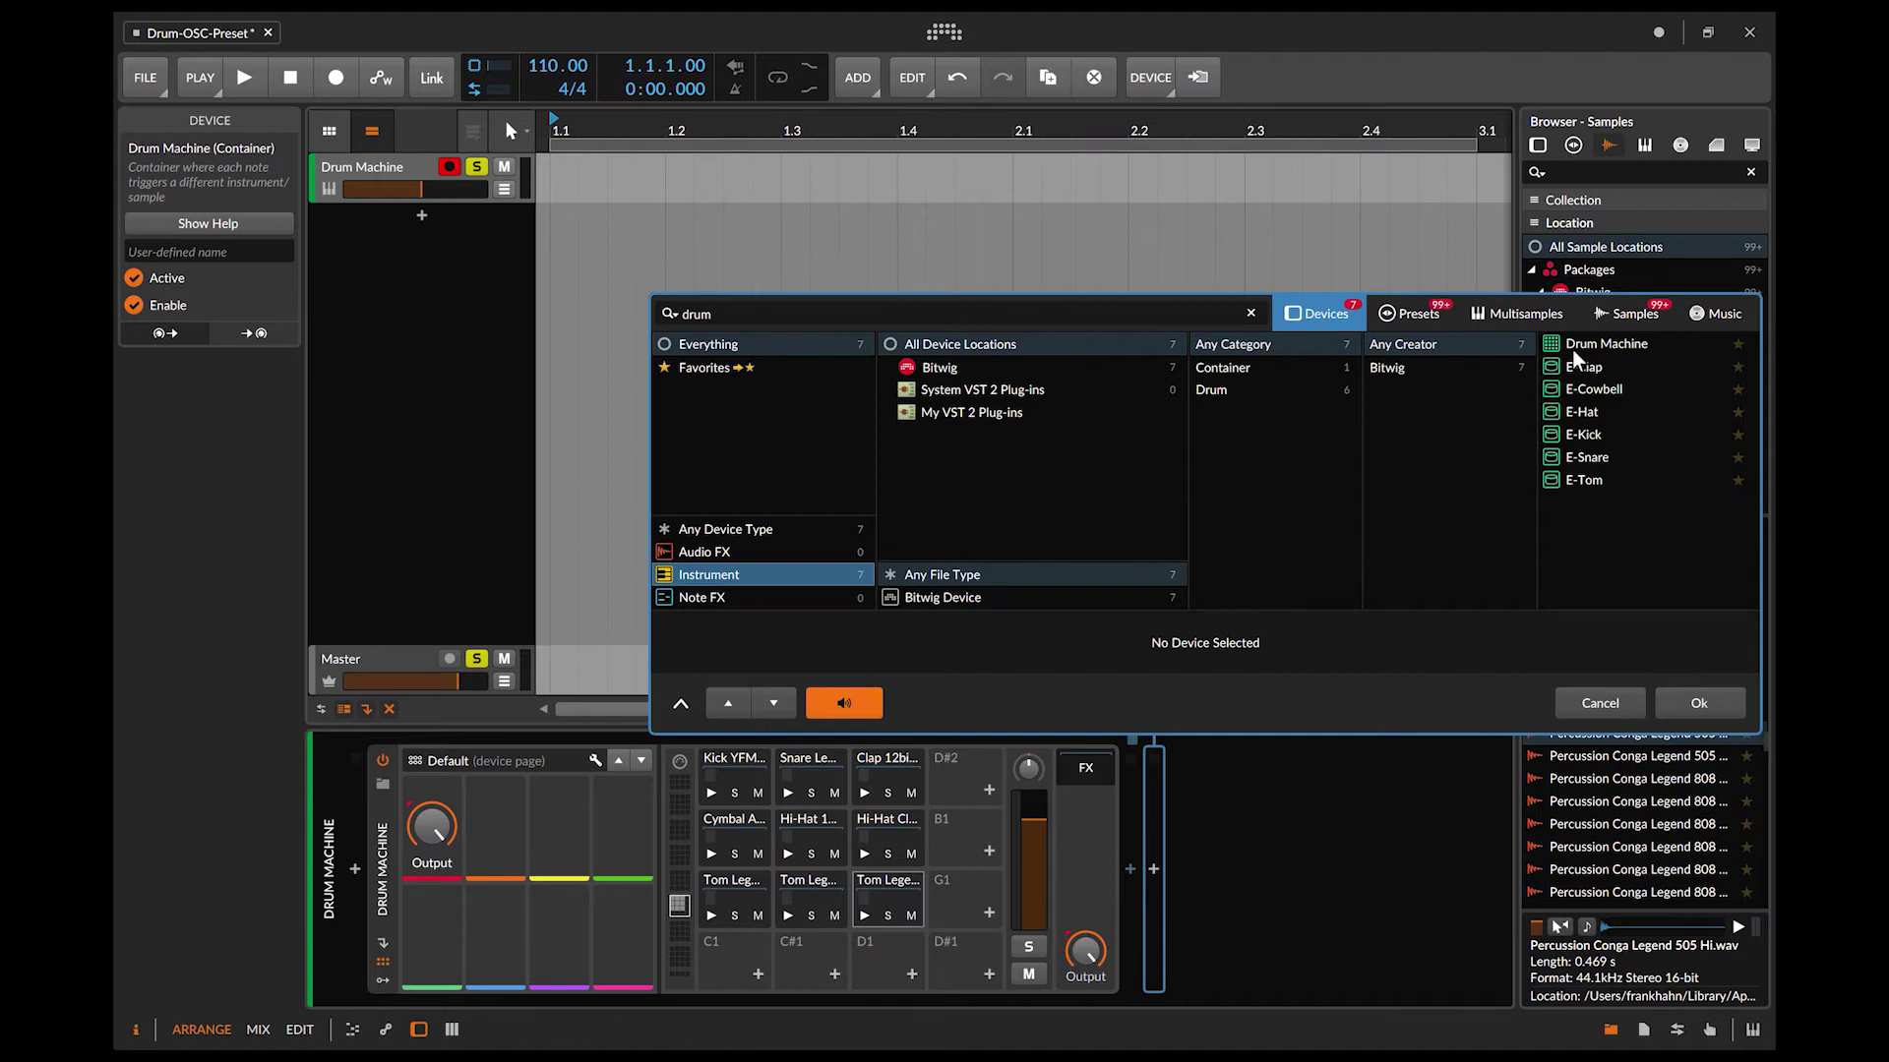
click(1606, 340)
click(1685, 717)
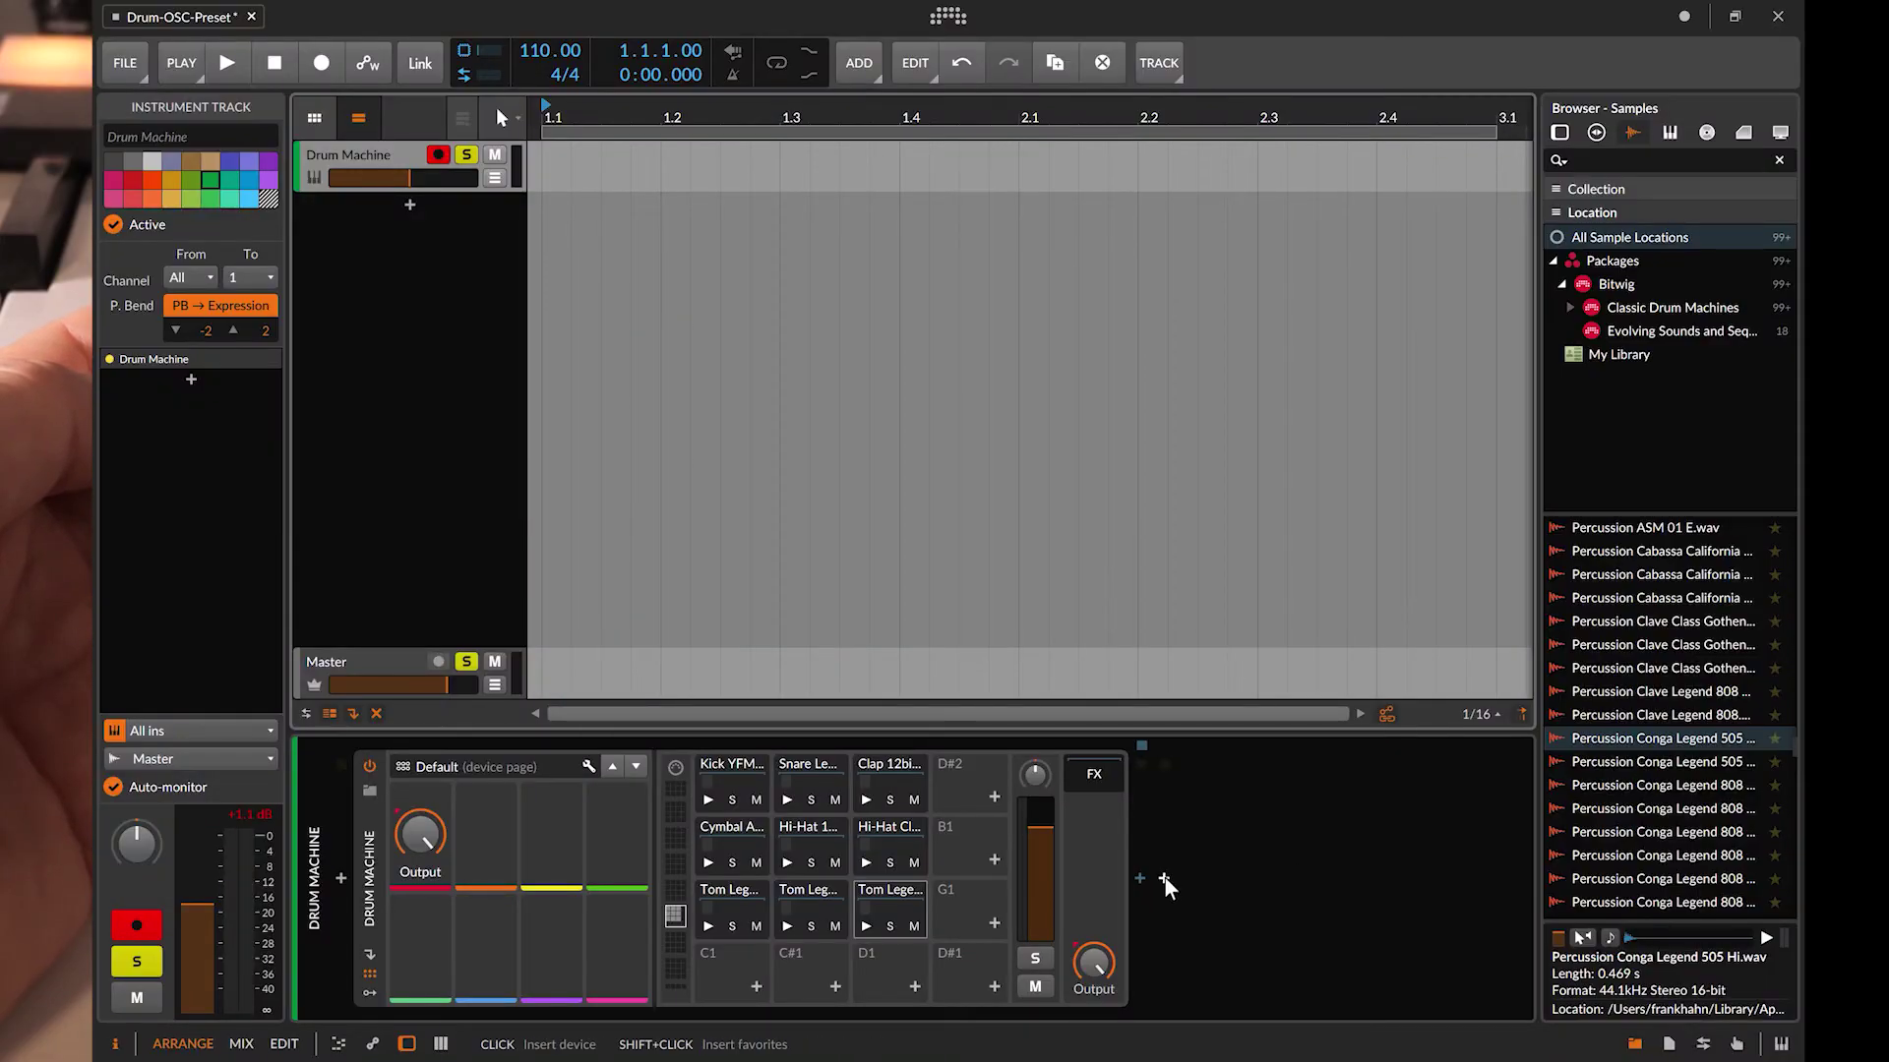
Step: Insert a Filter after the Drum Machine, then switch to OSCulator's /4/xy 0 event type
click(1164, 879)
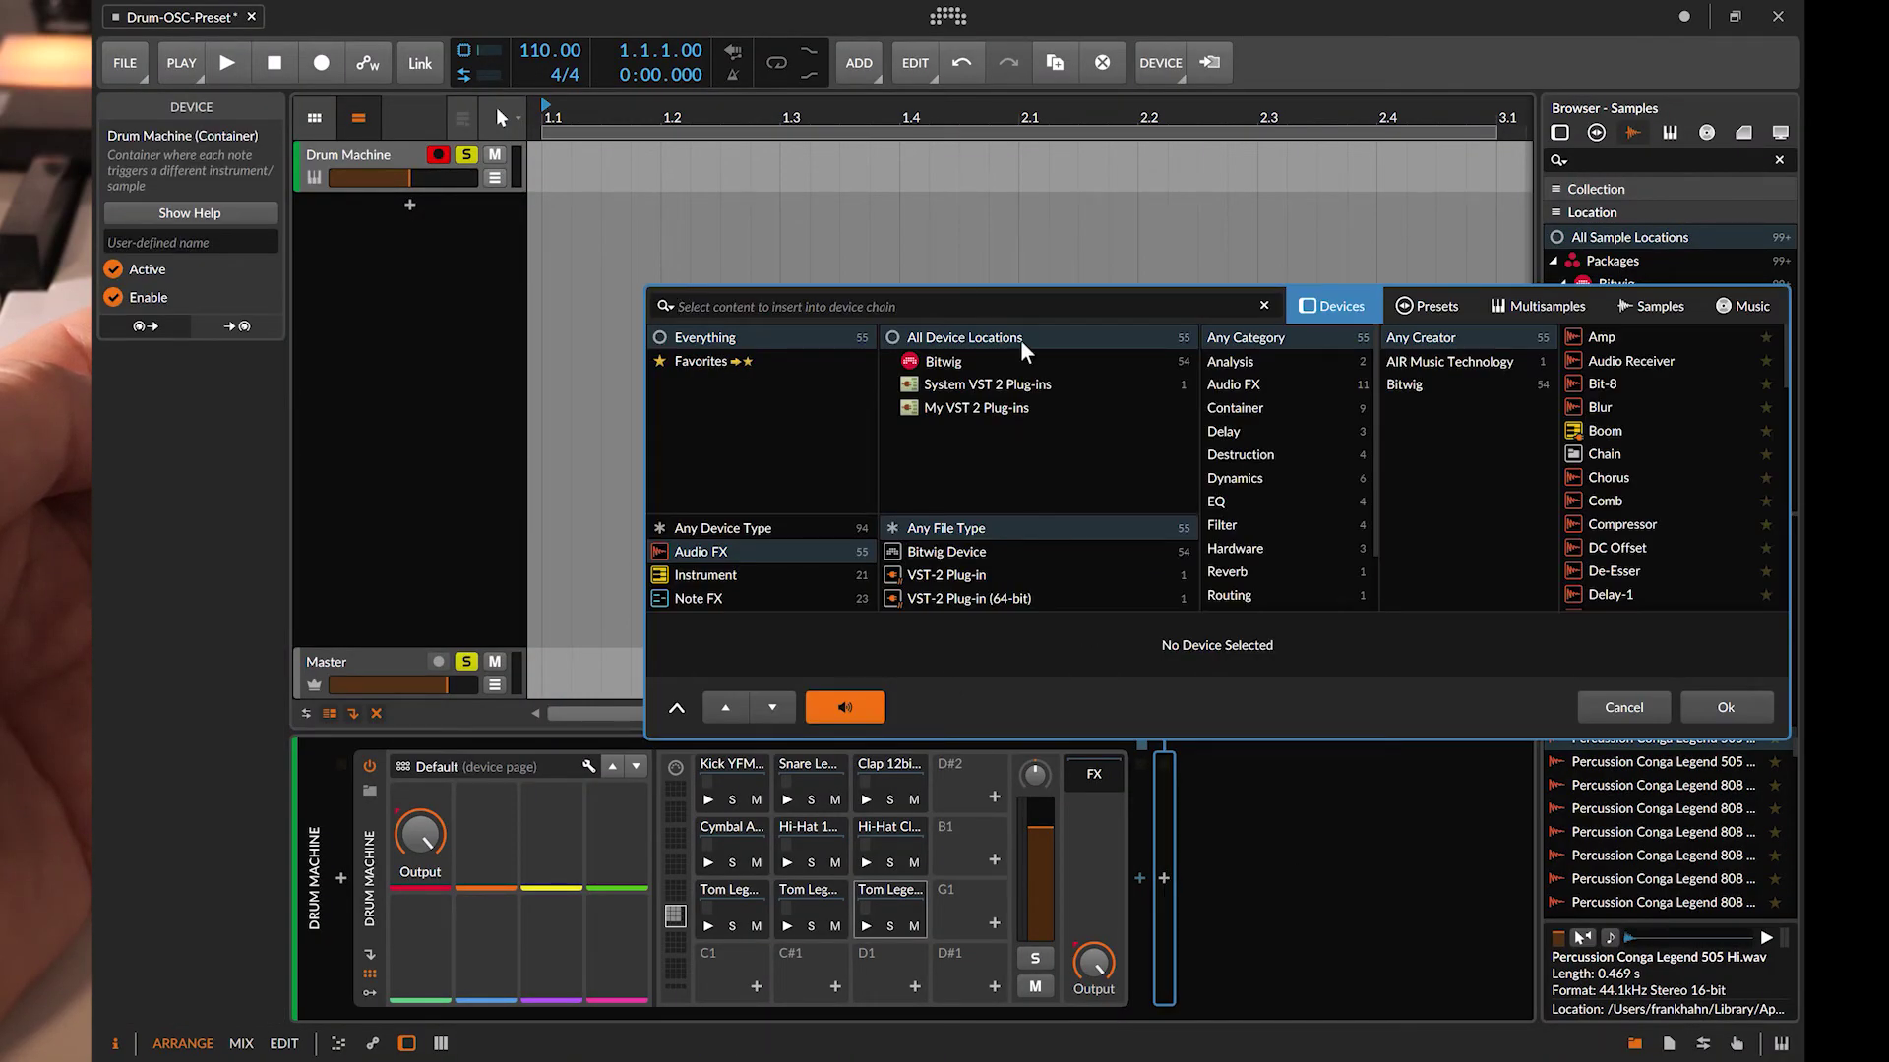
text(filter)
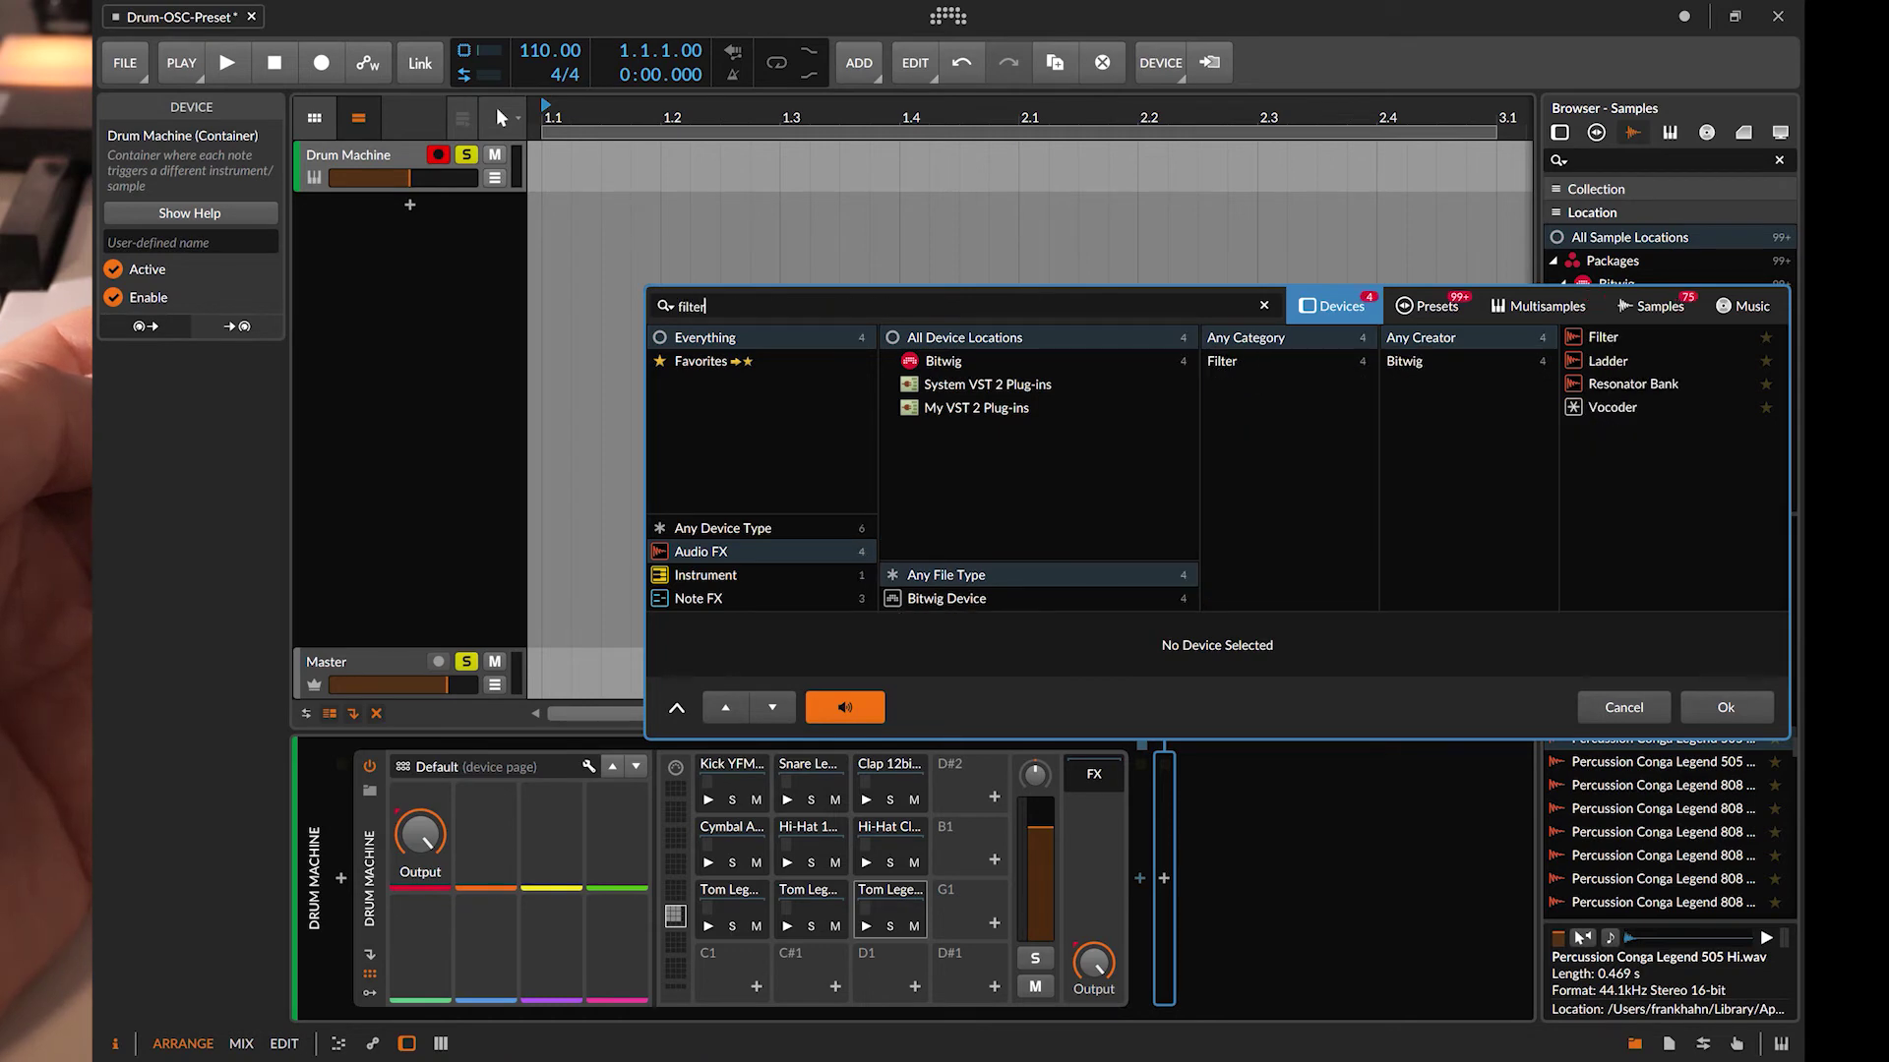
key(Down)
key(Return)
key(super+Tab)
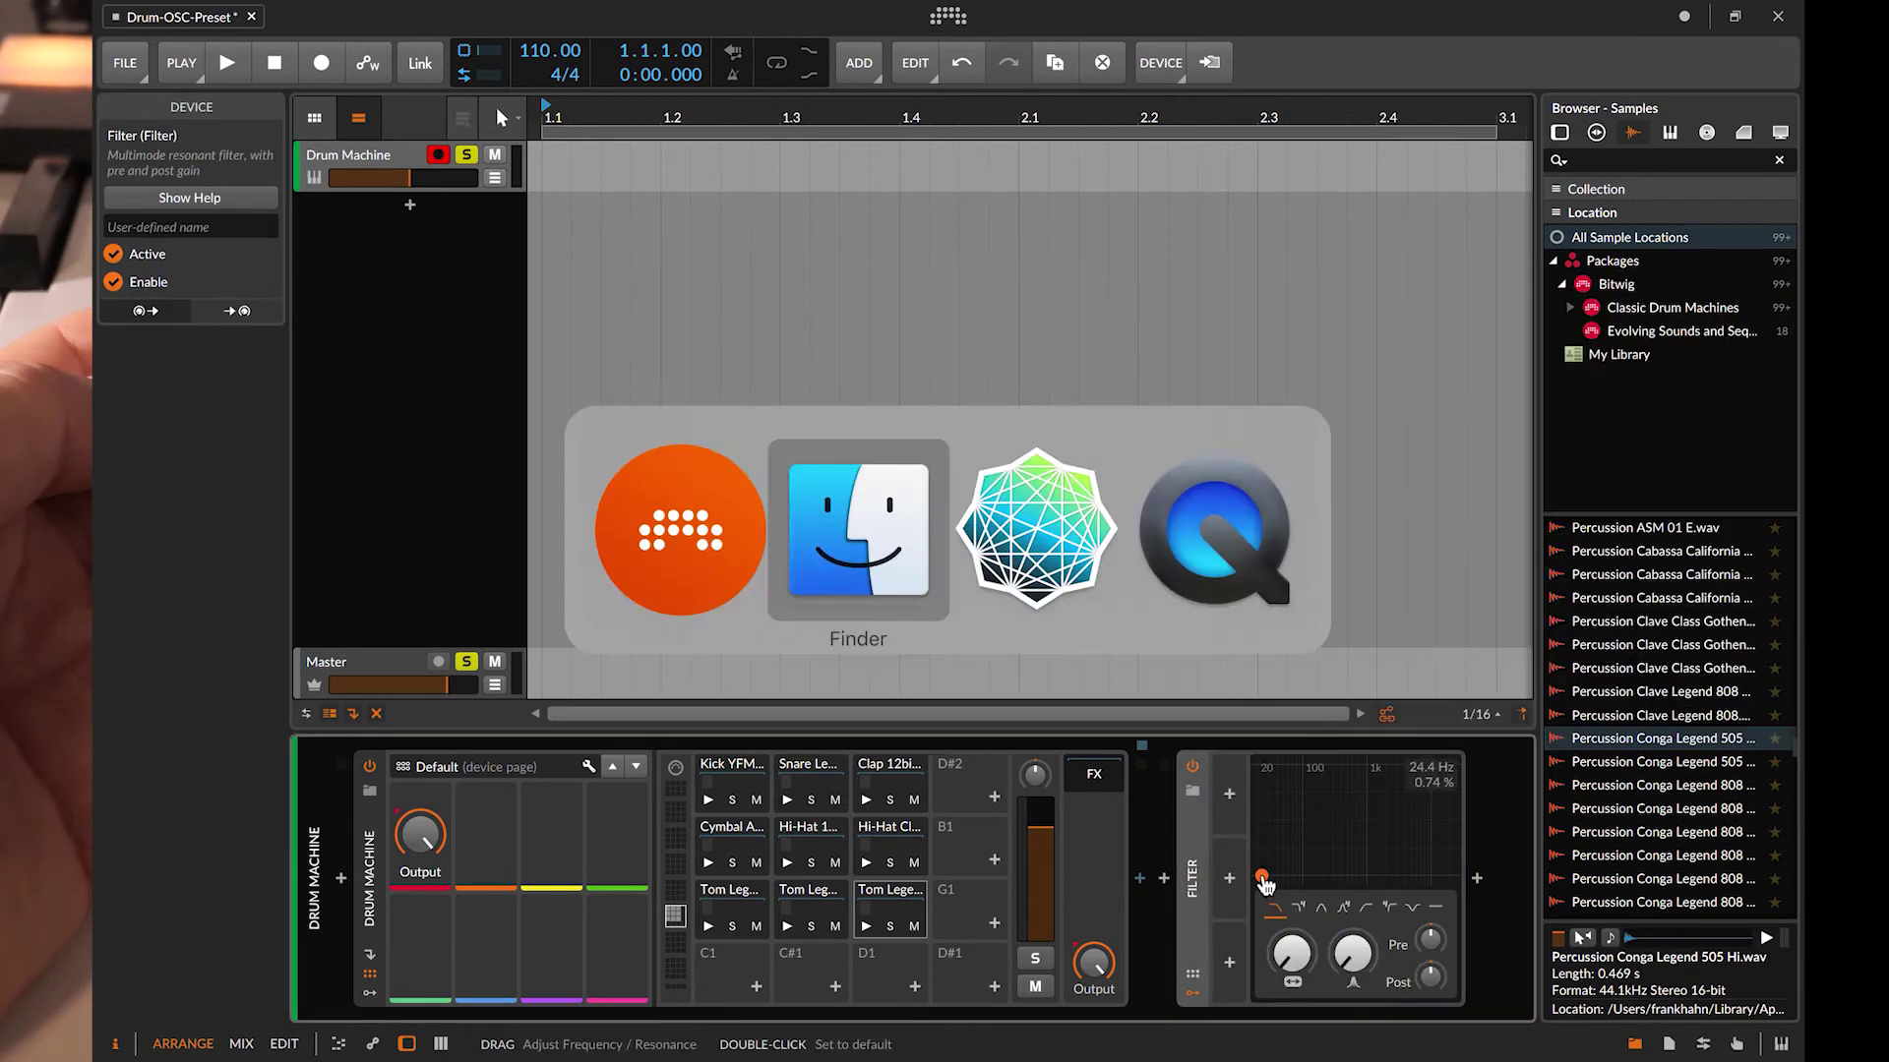
click(1023, 868)
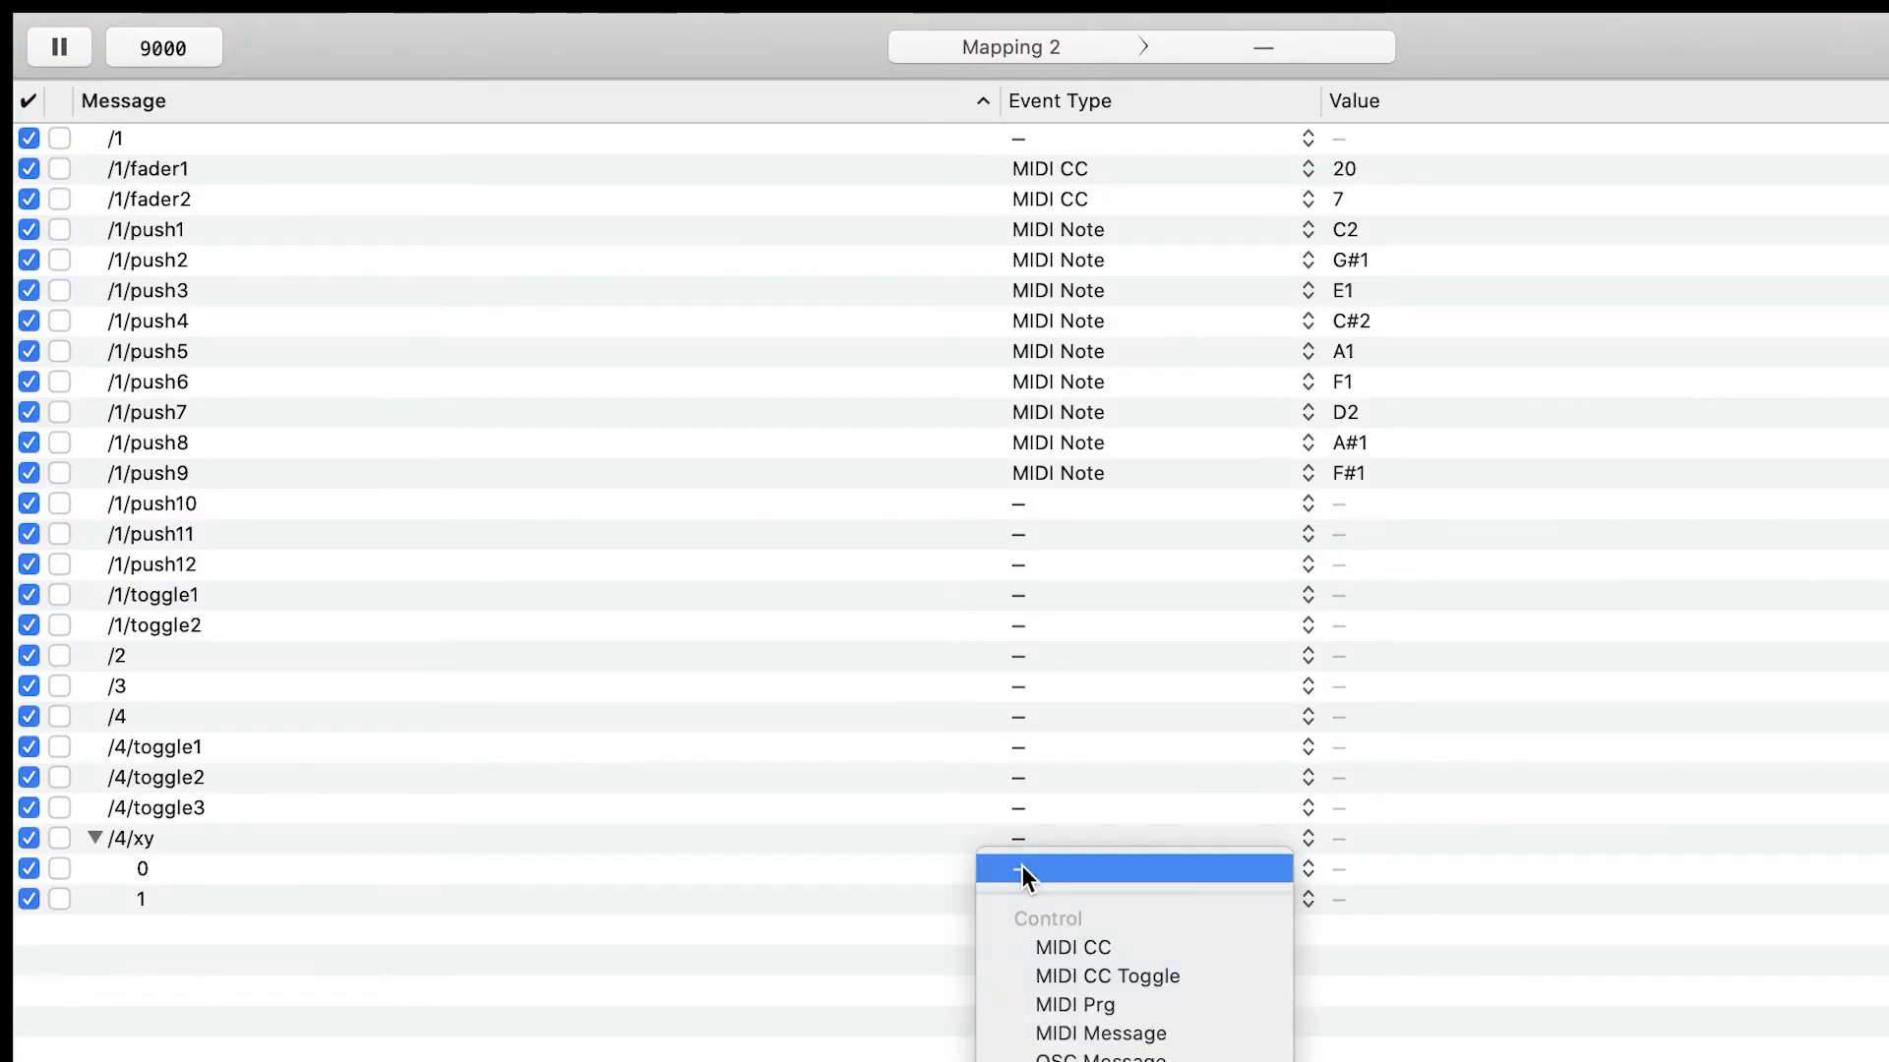
Step: Make /4/xy 0 send MIDI CC, then map the Filter's Frequency to a controller in Bitwig
click(1082, 948)
click(1365, 868)
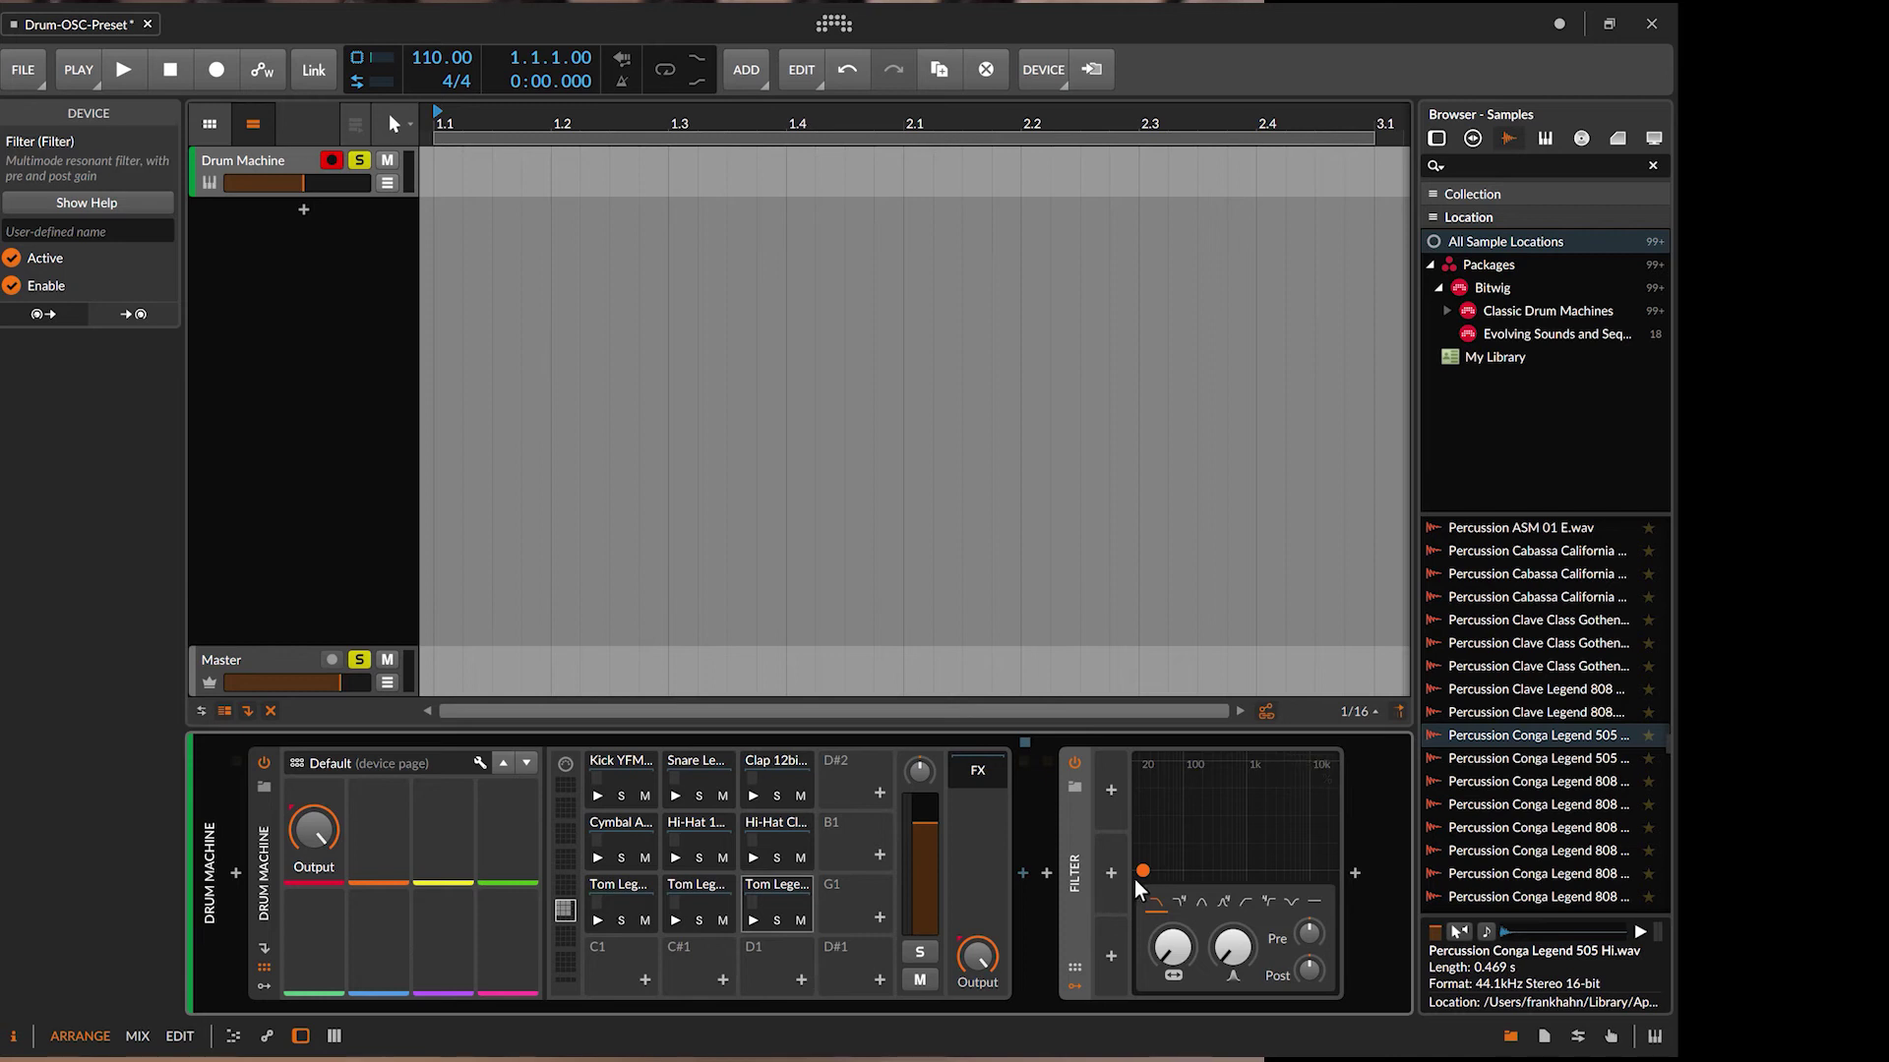
right_click(1174, 956)
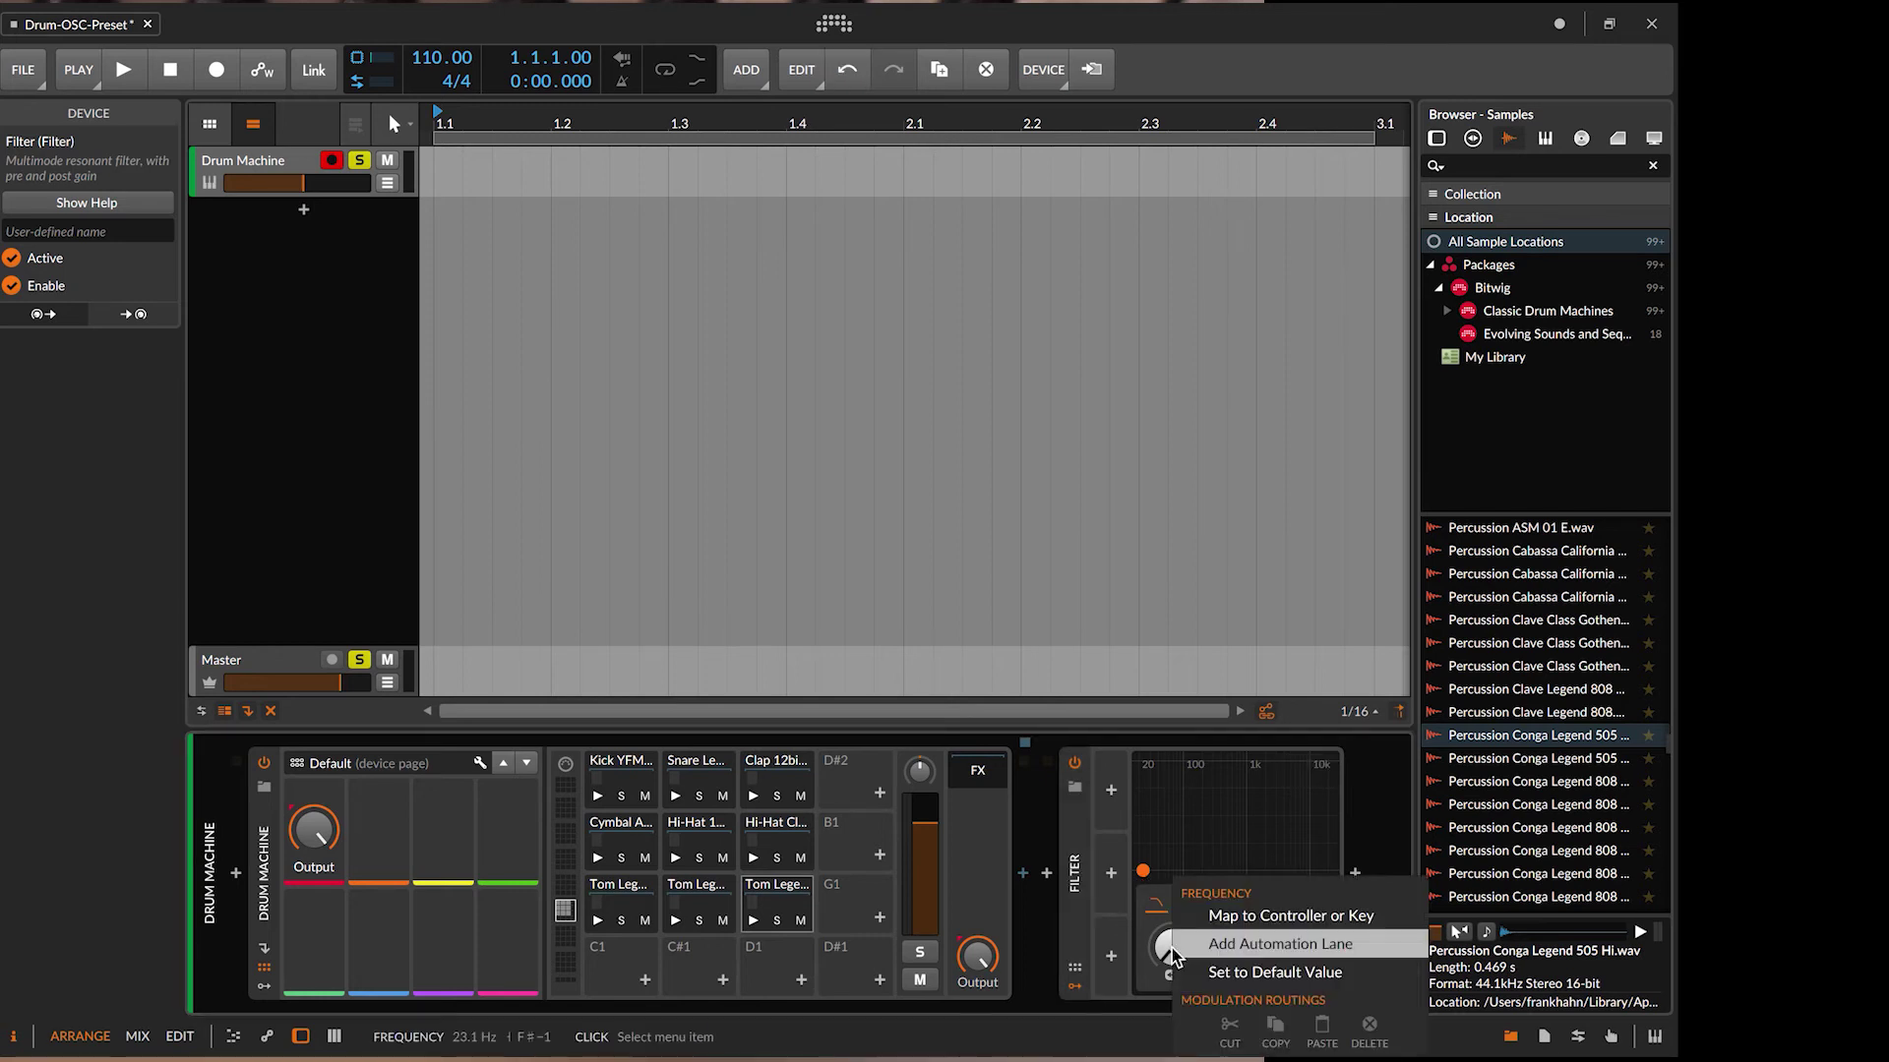
click(1238, 917)
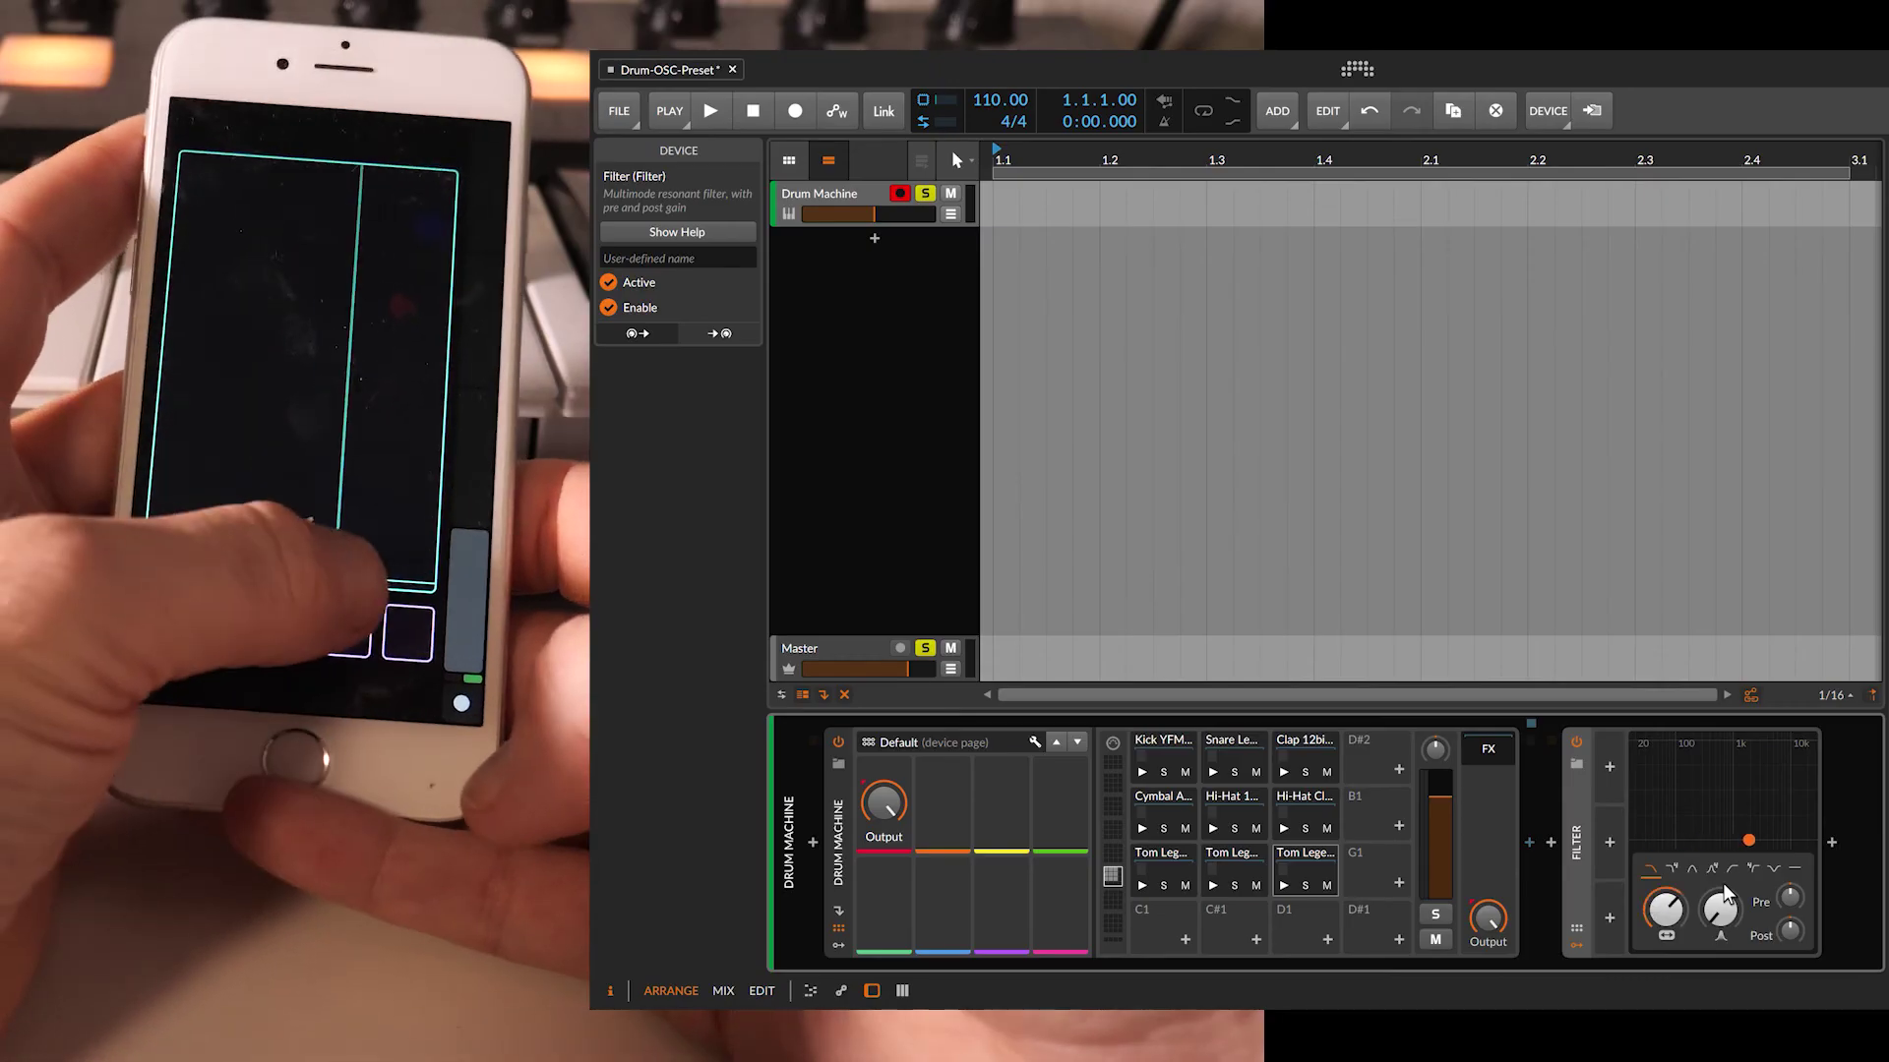